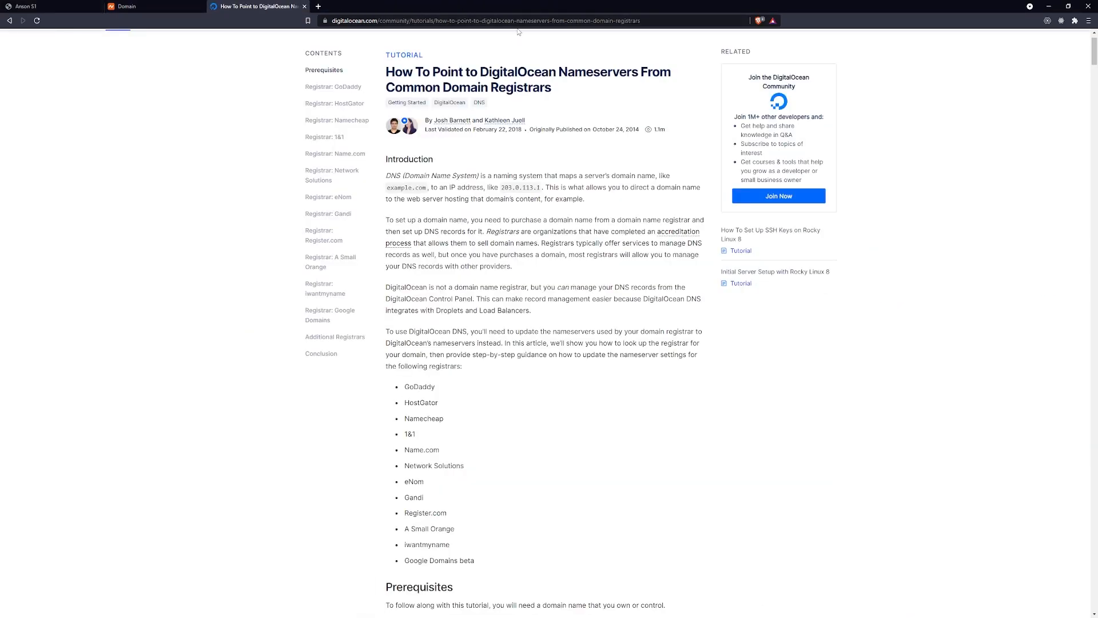
Step: Copy the nameserver tutorial's full URL and paste it as a heading at the end of README.md in Visual Studio Code
double_click(543, 21)
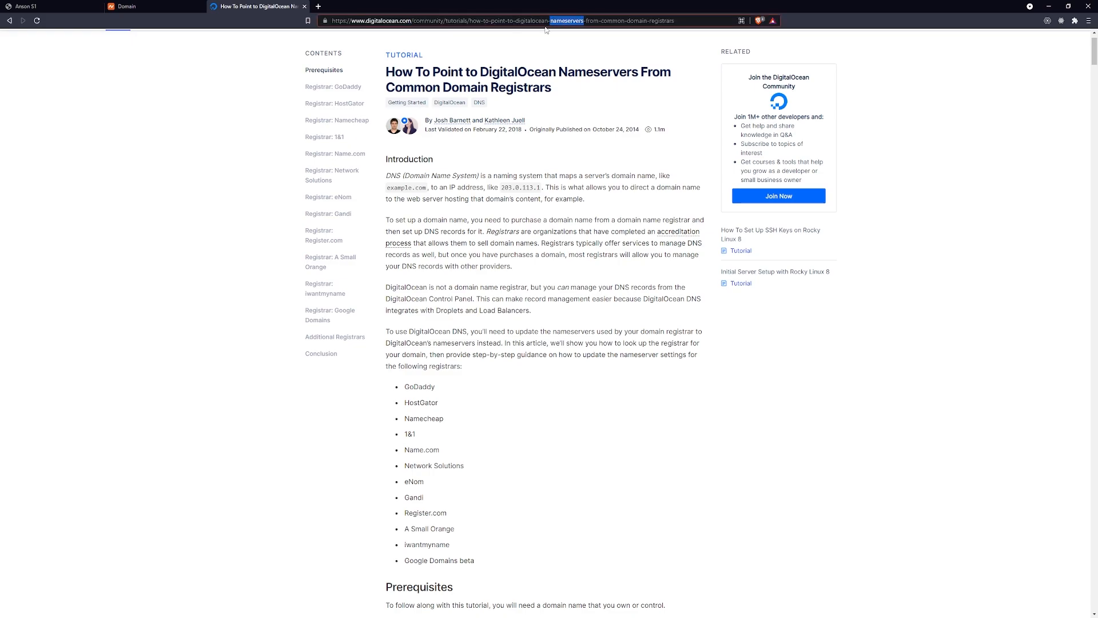
key("ctrl+a")
key("ctrl+c")
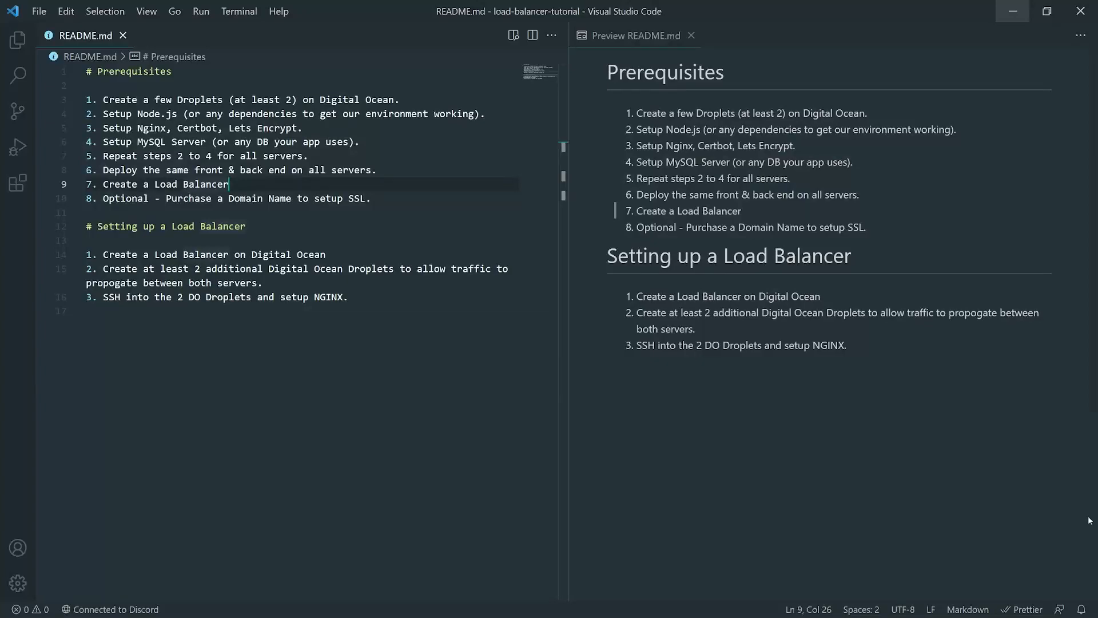
left_click(440, 406)
key("Return")
type("#")
key("ctrl+v")
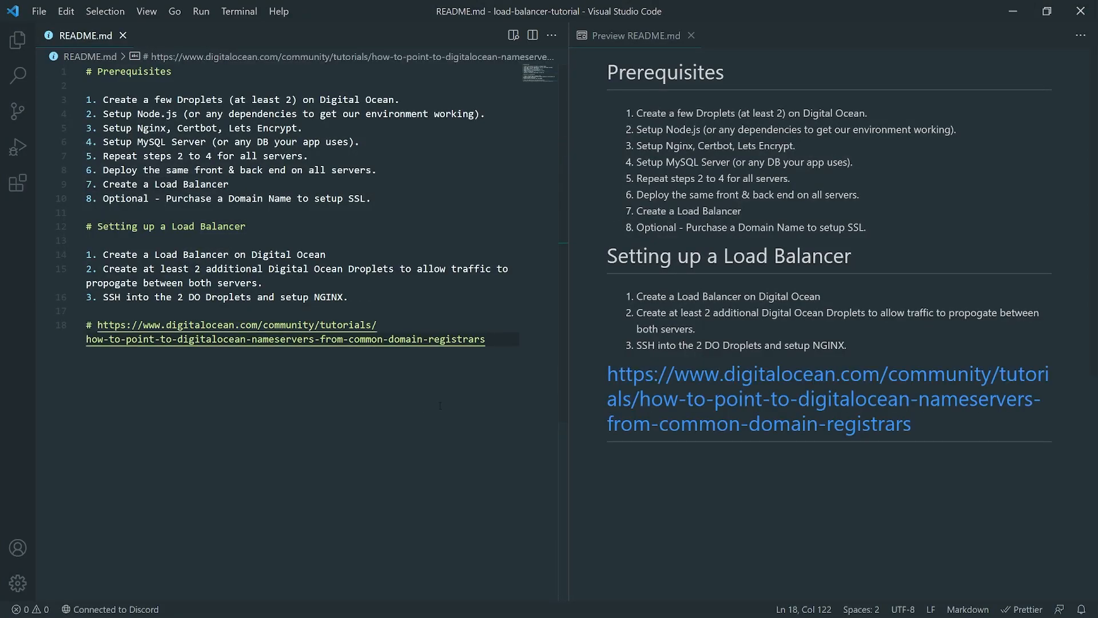
Step: Replace the pasted heading in README.md with the same tutorial link as plain text, without the # mark
key("ctrl+z")
key("BackSpace")
key("BackSpace")
key("ctrl+v")
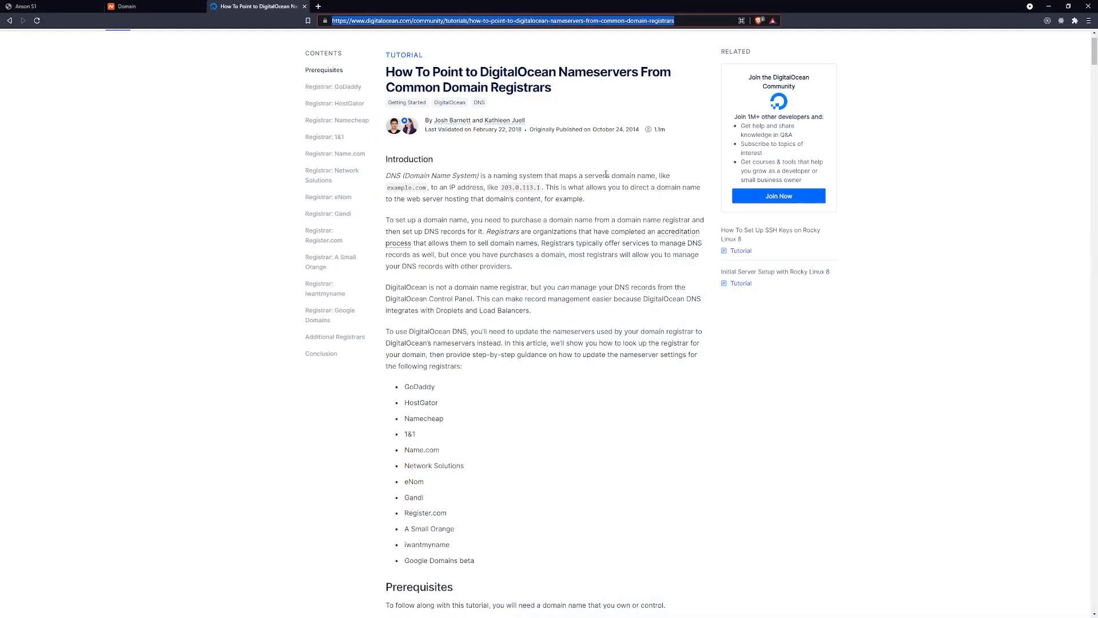
Step: Return to the DigitalOcean tutorial in the browser and copy the nameserver ns1.digitalocean.com from the GoDaddy section
scroll(605, 172, "down", 2)
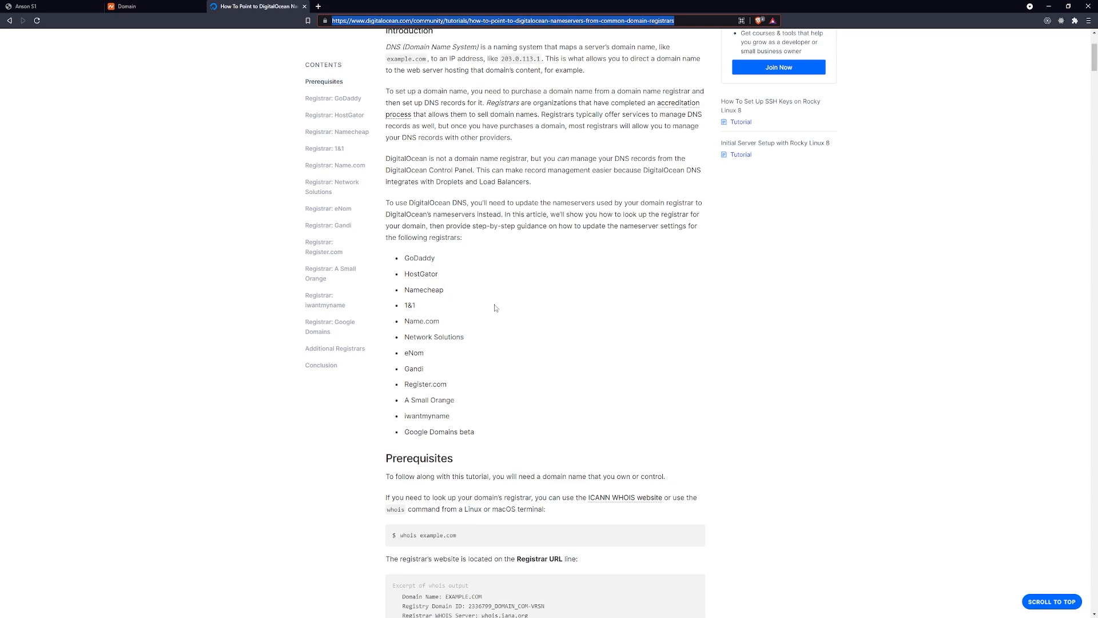
scroll(494, 307, "down", 5)
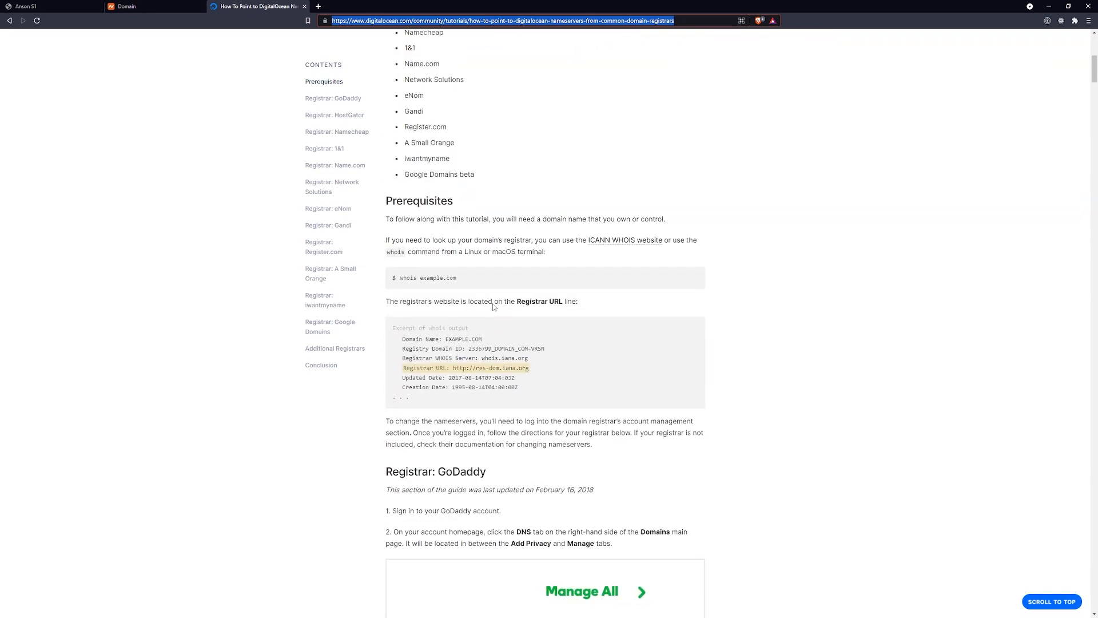
scroll(494, 304, "down", 8)
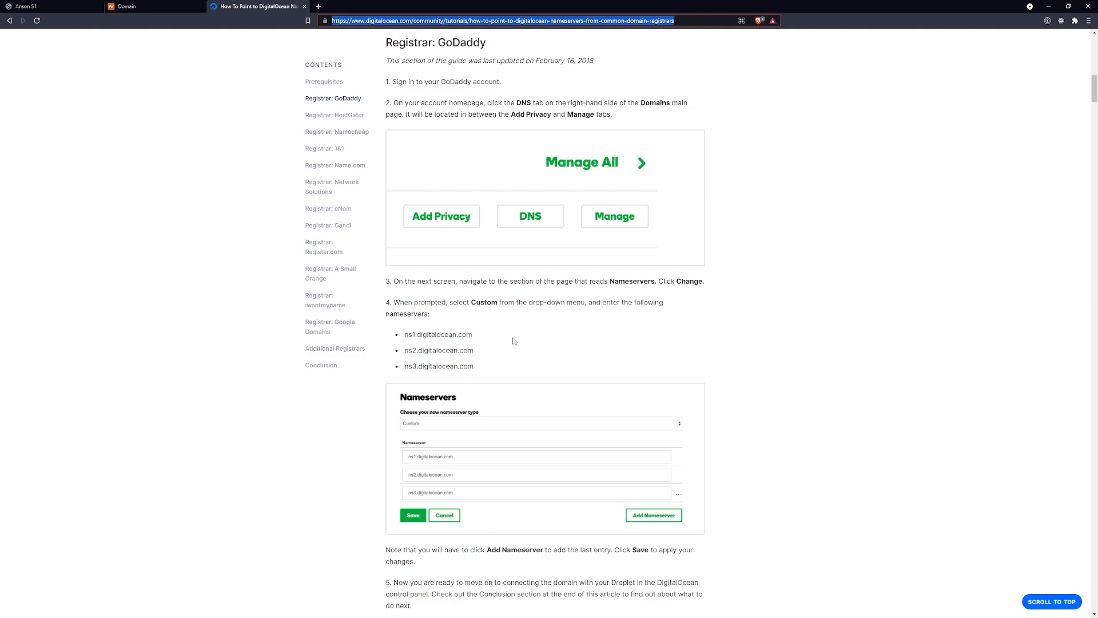
left_click_drag(480, 340, 404, 336)
left_click(499, 333)
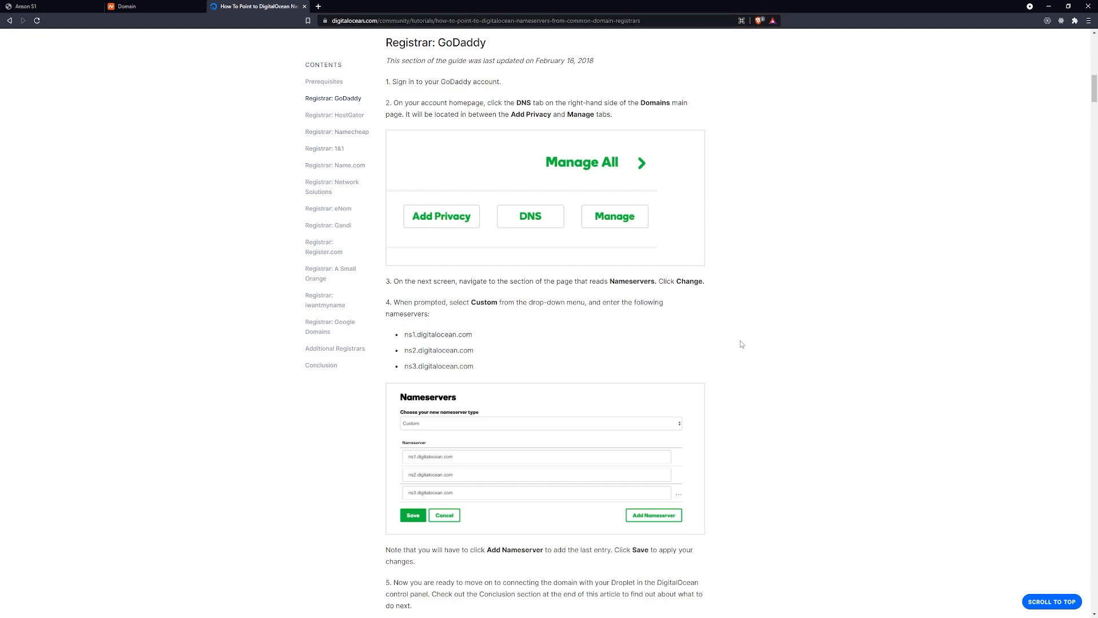
left_click_drag(405, 335, 483, 335)
key("ctrl+c")
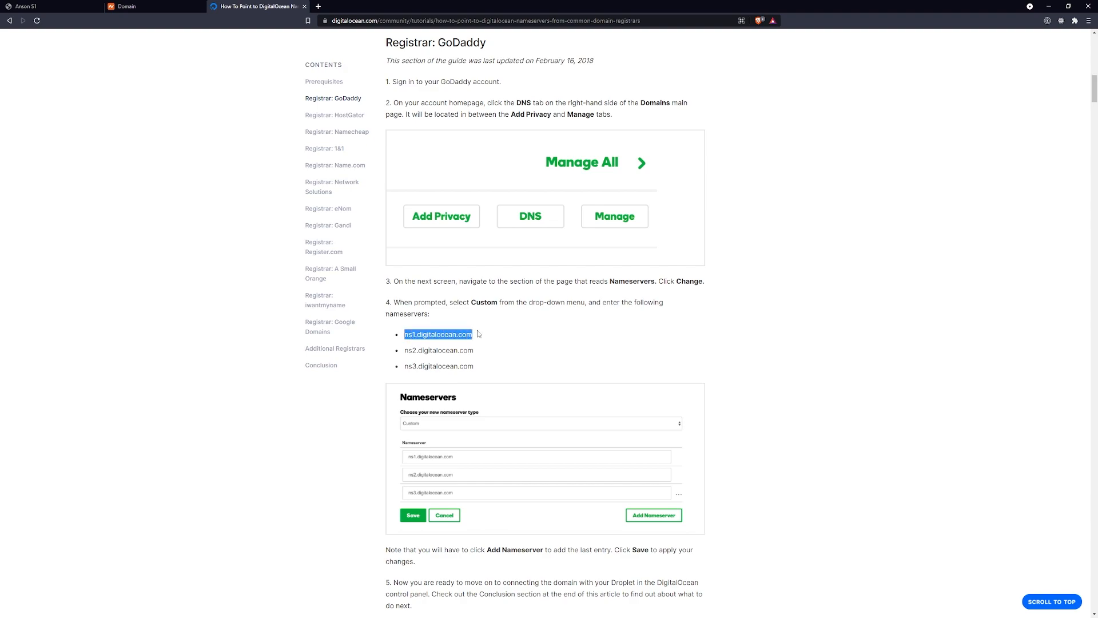
left_click(650, 350)
scroll(786, 368, "up", 5)
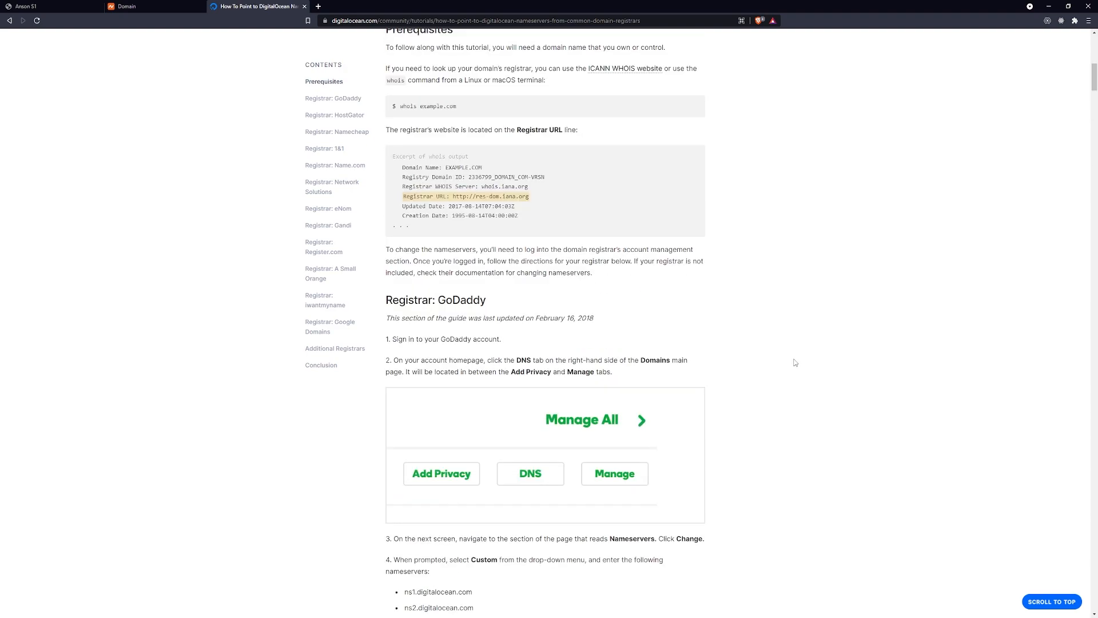
scroll(701, 332, "down", 5)
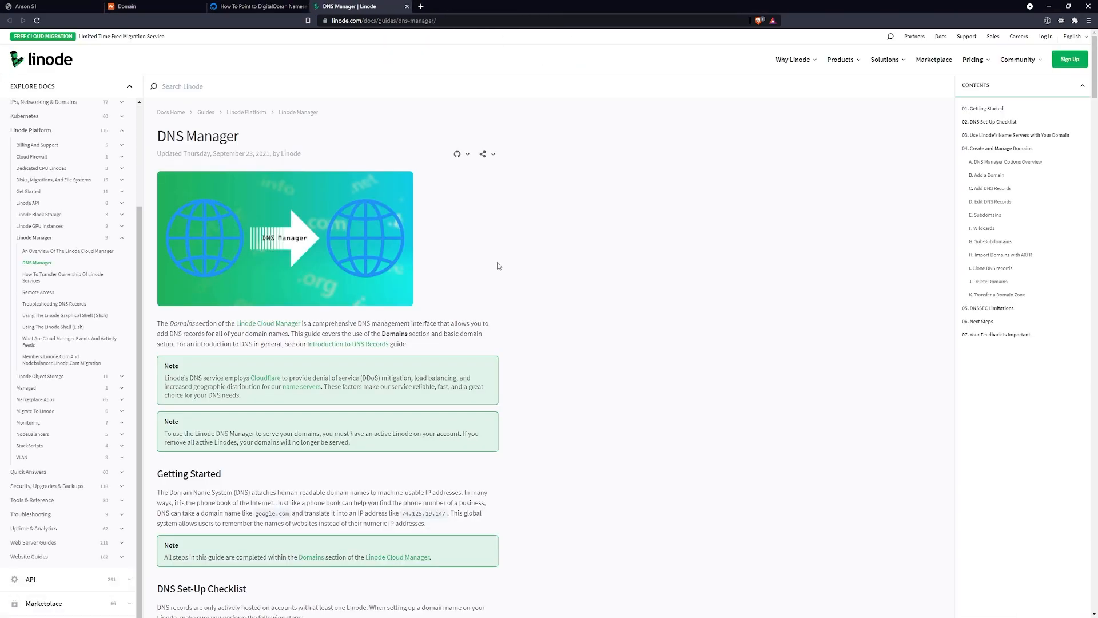
Step: Examine the name servers that Linode's DNS Manager guide gives for use with a purchased domain
scroll(254, 382, "down", 6)
scroll(254, 382, "down", 2)
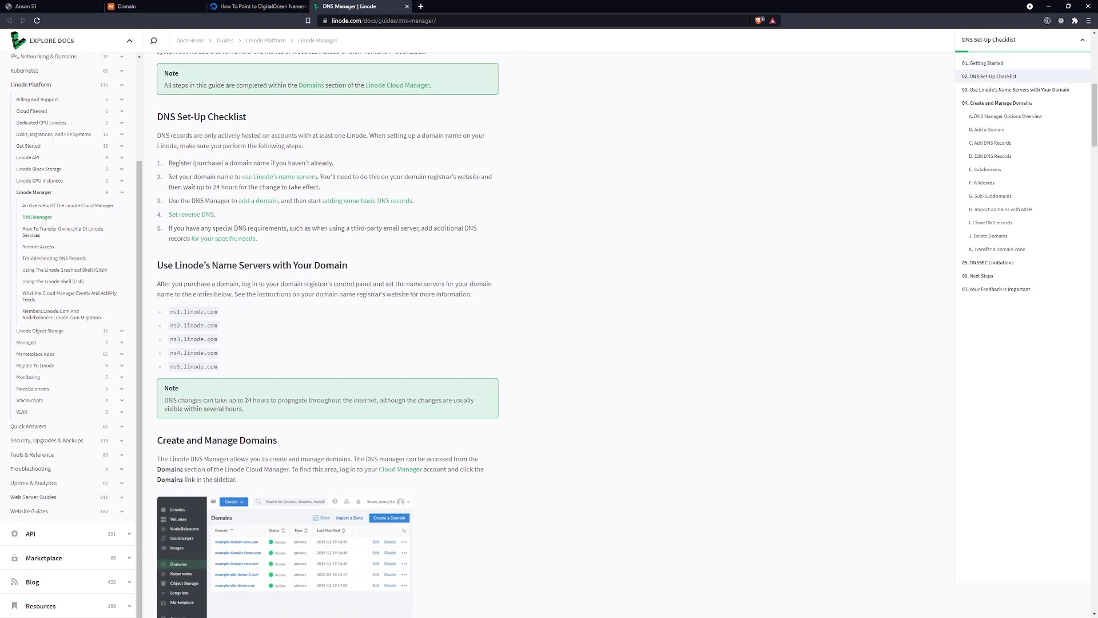
scroll(159, 265, "down", 2)
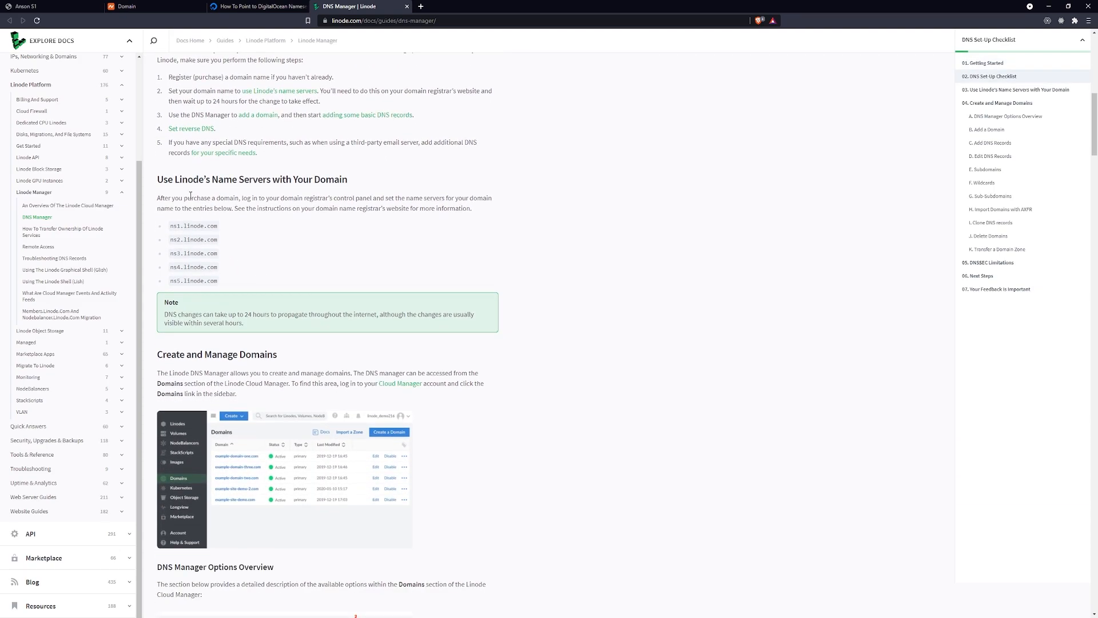
triple_click(188, 227)
left_click(314, 230)
triple_click(211, 227)
left_click(229, 271)
Step: Close the DigitalOcean tutorial and the Linode DNS Manager guide, returning to the Namecheap domain page
left_click(260, 6)
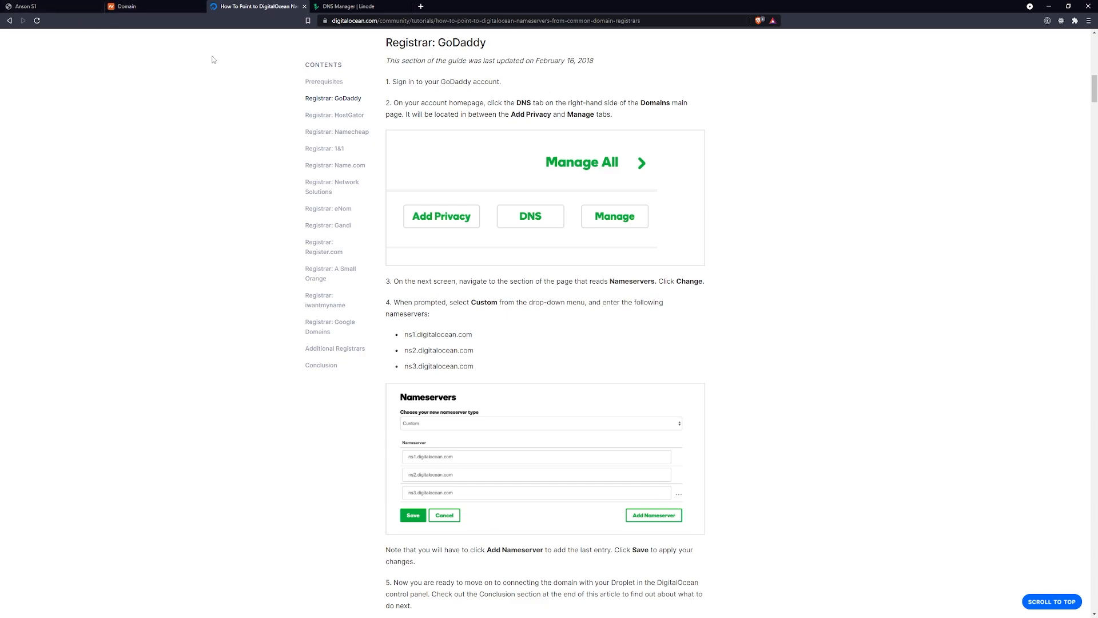
middle_click(260, 6)
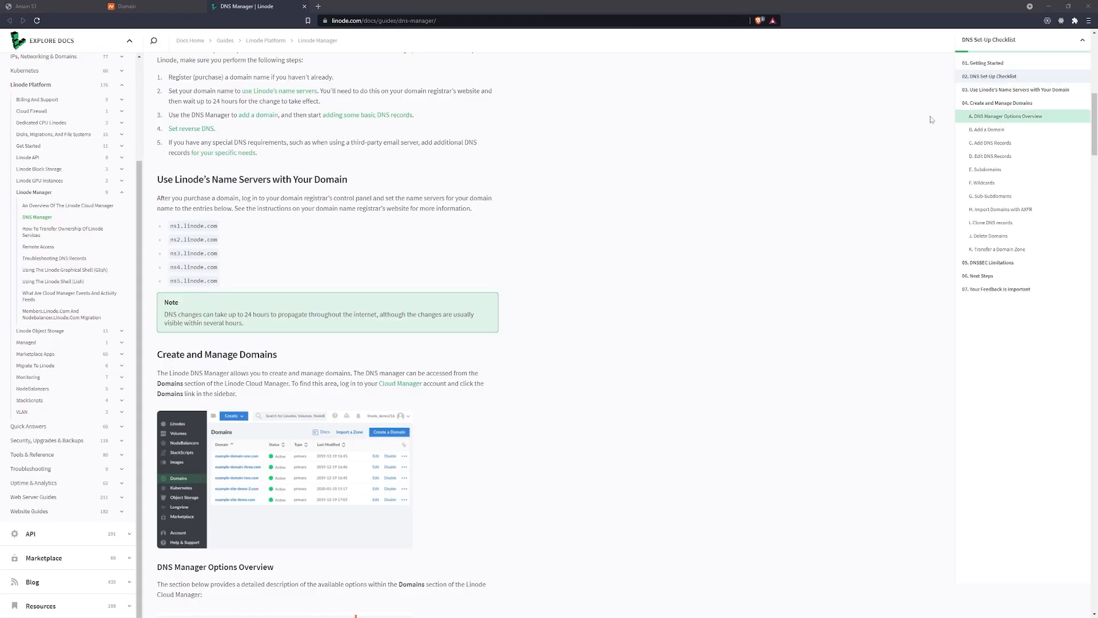
middle_click(263, 6)
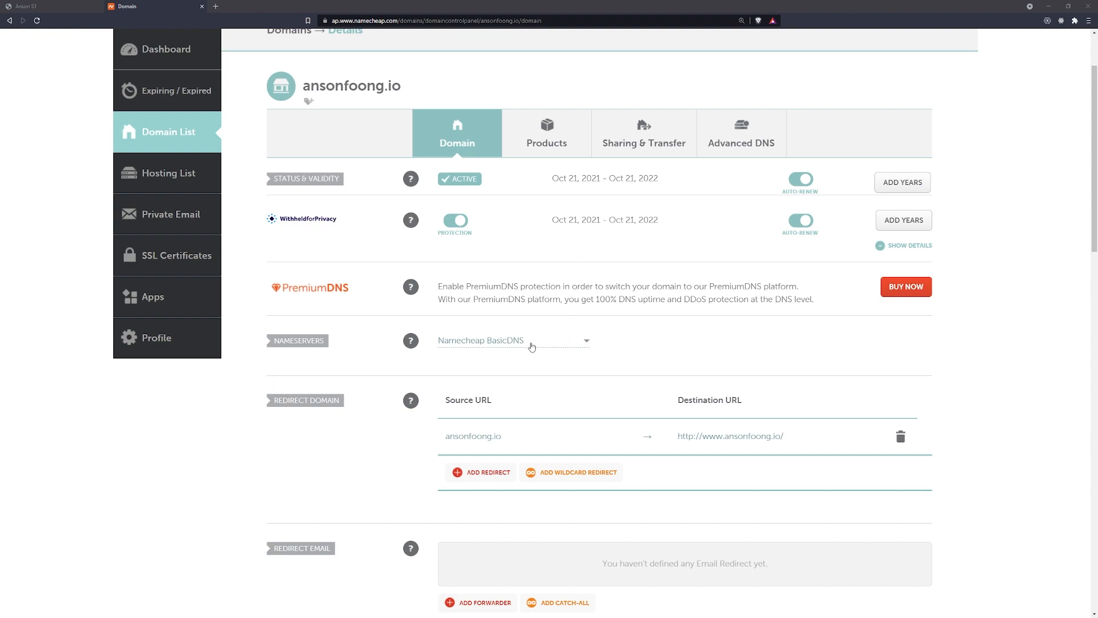
Step: Set the domain's nameservers to Custom DNS and enter ns1.digitalocean.com and ns2.digitalocean.com as the first two
left_click(494, 342)
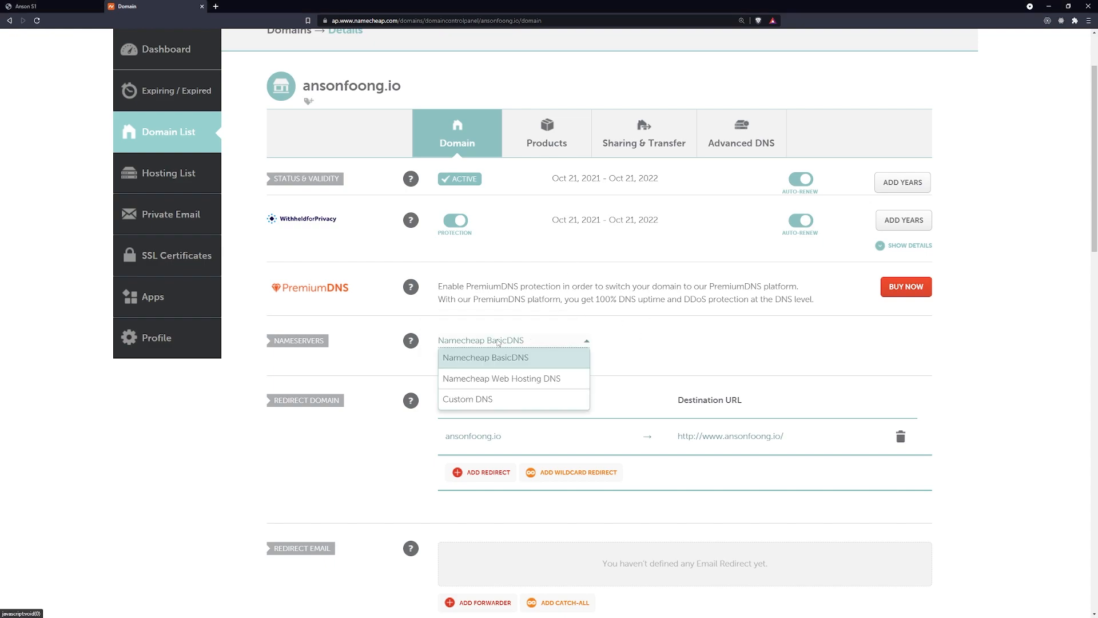
left_click(499, 399)
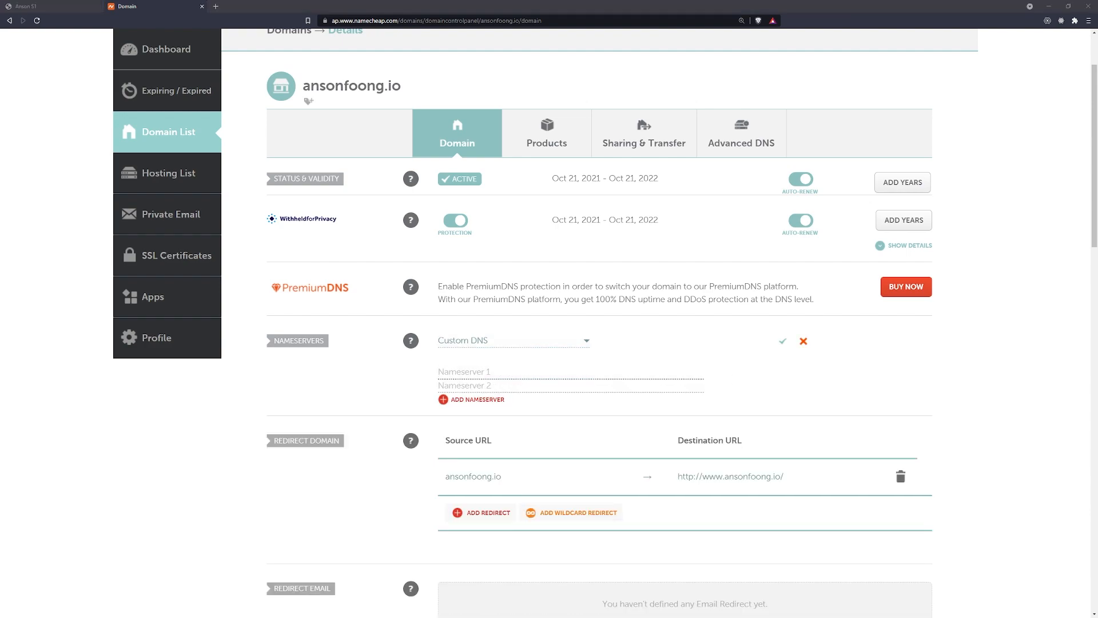
left_click(584, 369)
key("ctrl+v")
left_click(438, 389)
key("ctrl+v")
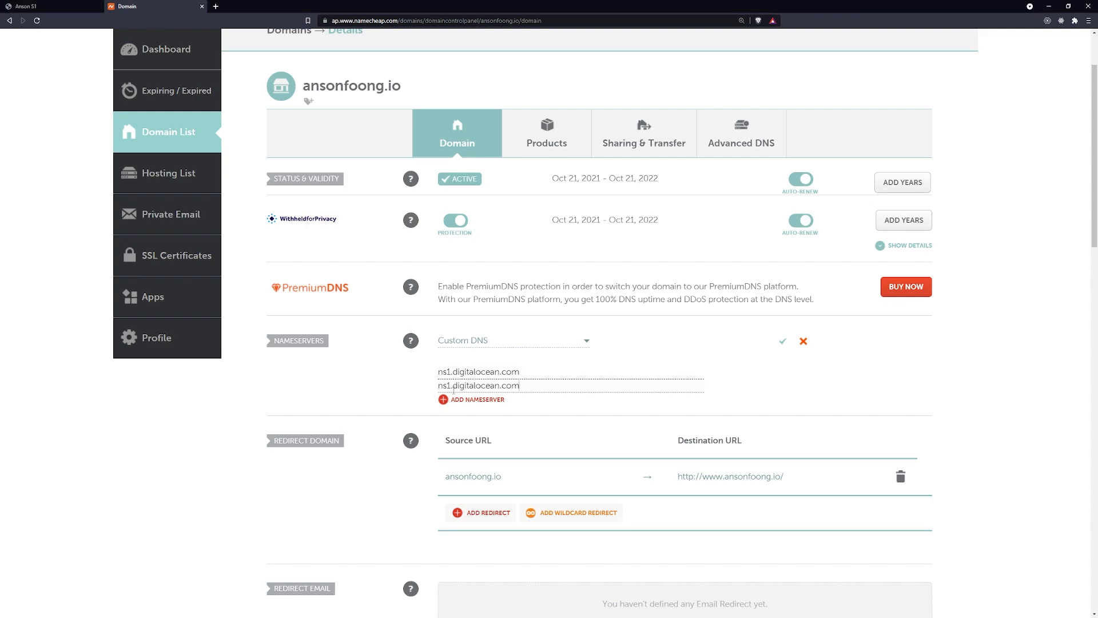
left_click(450, 385)
key("BackSpace")
type("2")
Step: Add ns3.digitalocean.com as a third nameserver and save the domain's nameserver settings
left_click(456, 400)
left_click(453, 399)
key("ctrl+v")
left_click(452, 398)
key("BackSpace")
type("3")
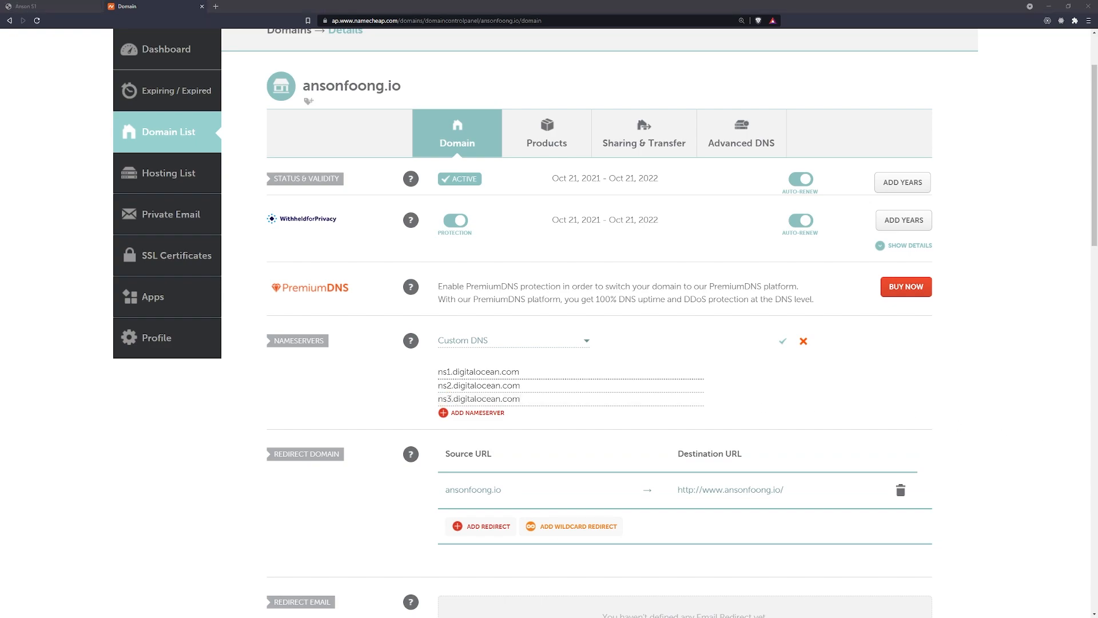
left_click(783, 341)
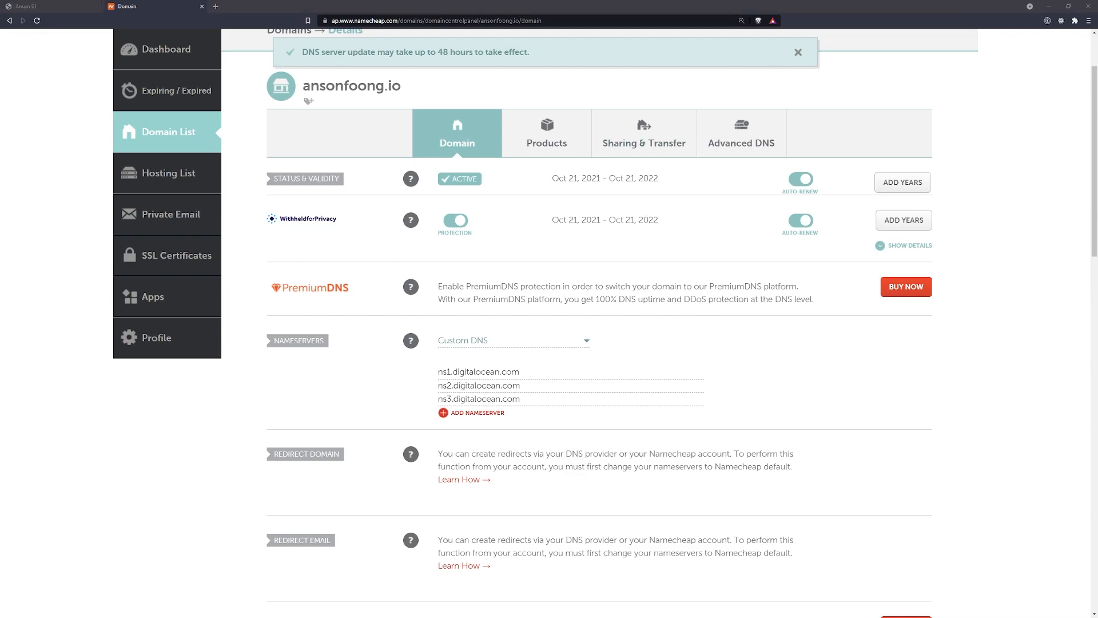
Step: Switch to the DigitalOcean control panel and review the Droplets list and the default project's resources
left_click_drag(1093, 201, 382, 5)
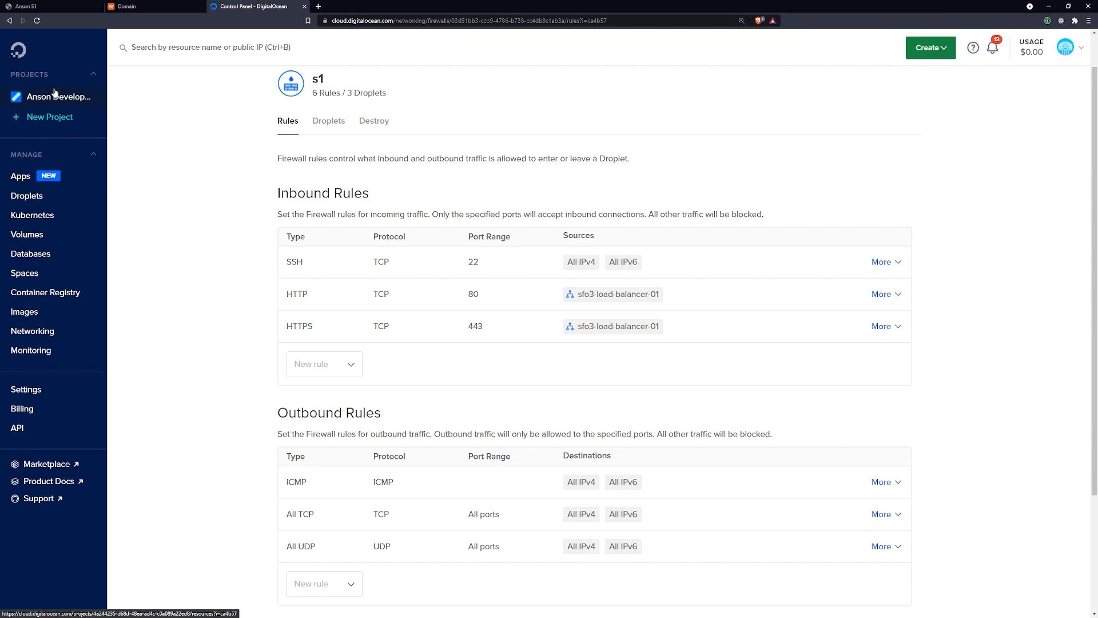
left_click(22, 201)
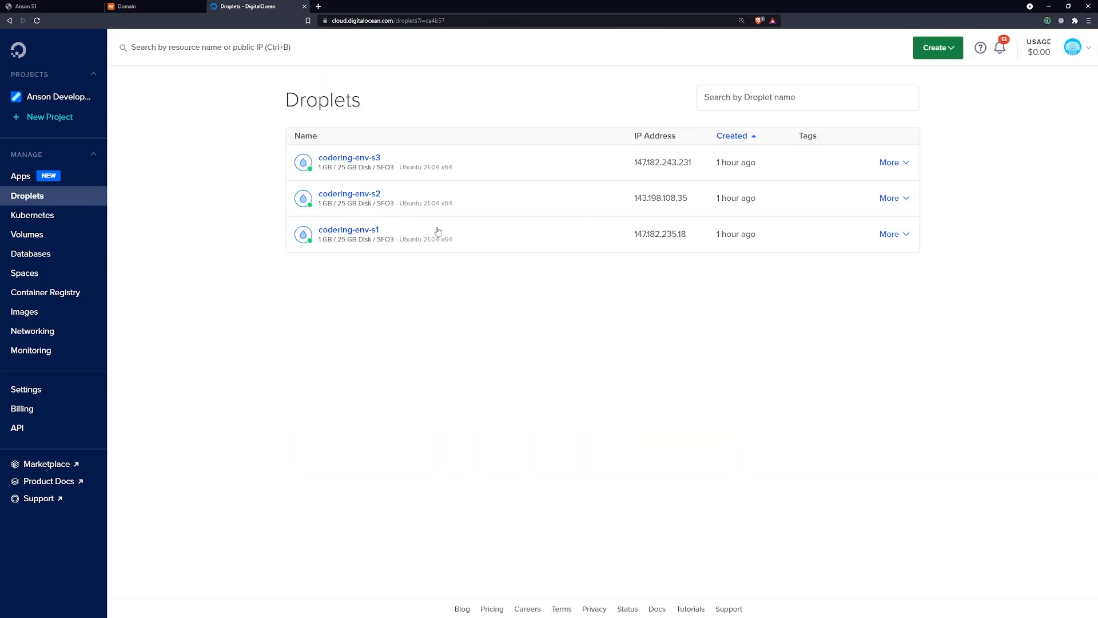
left_click(57, 97)
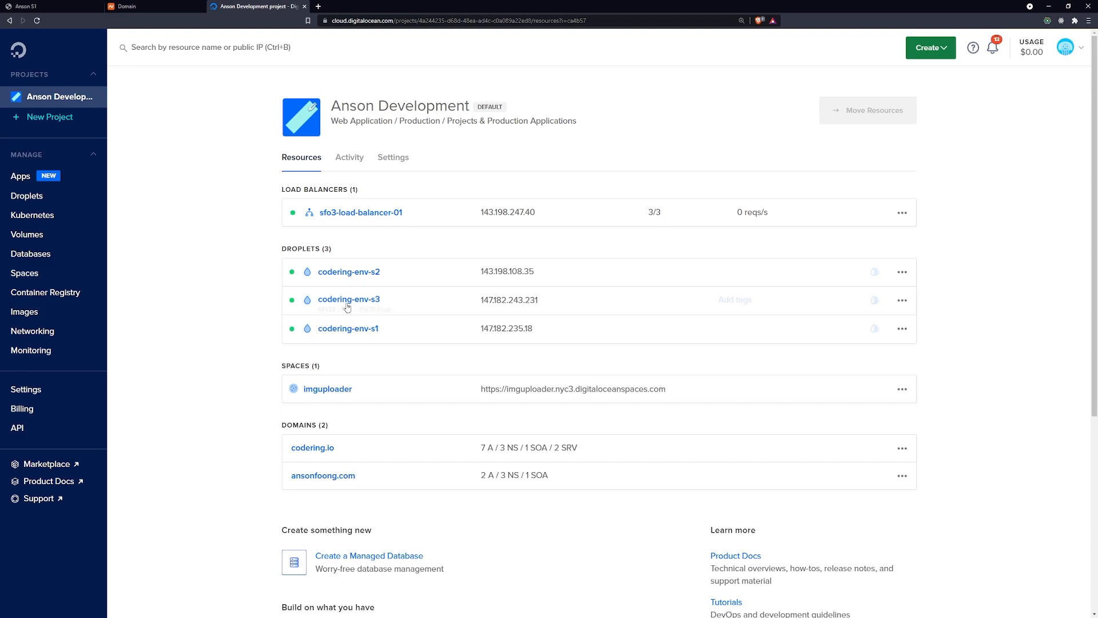
scroll(672, 257, "down", 3)
scroll(672, 257, "up", 3)
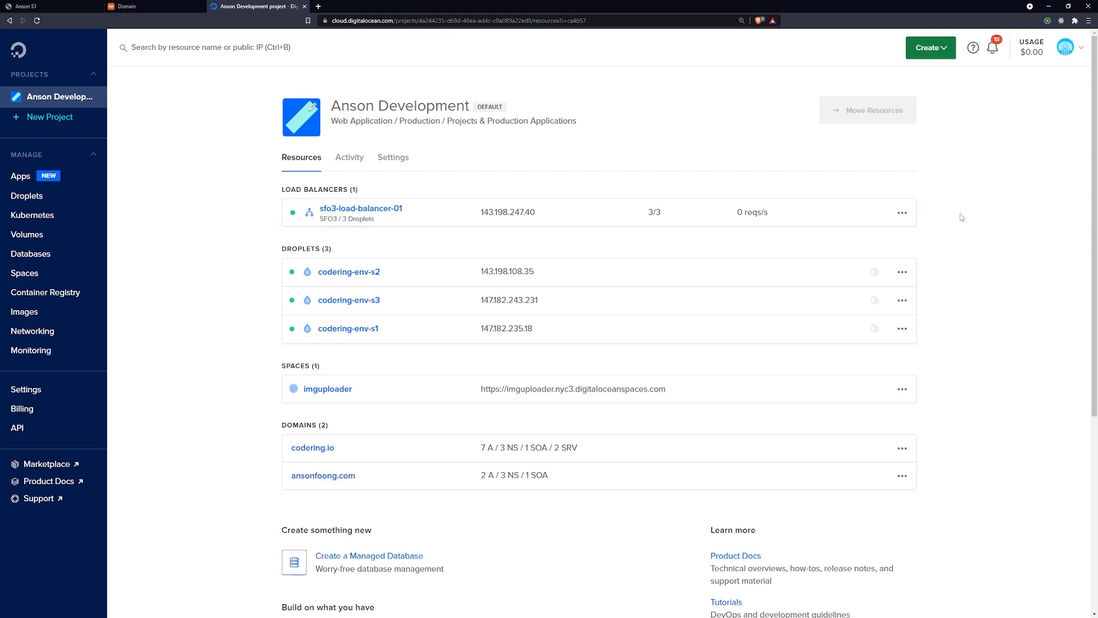
Step: Open the settings of sfo3-load-balancer-01 from the project's resources and go back to the list of load balancers
left_click(903, 214)
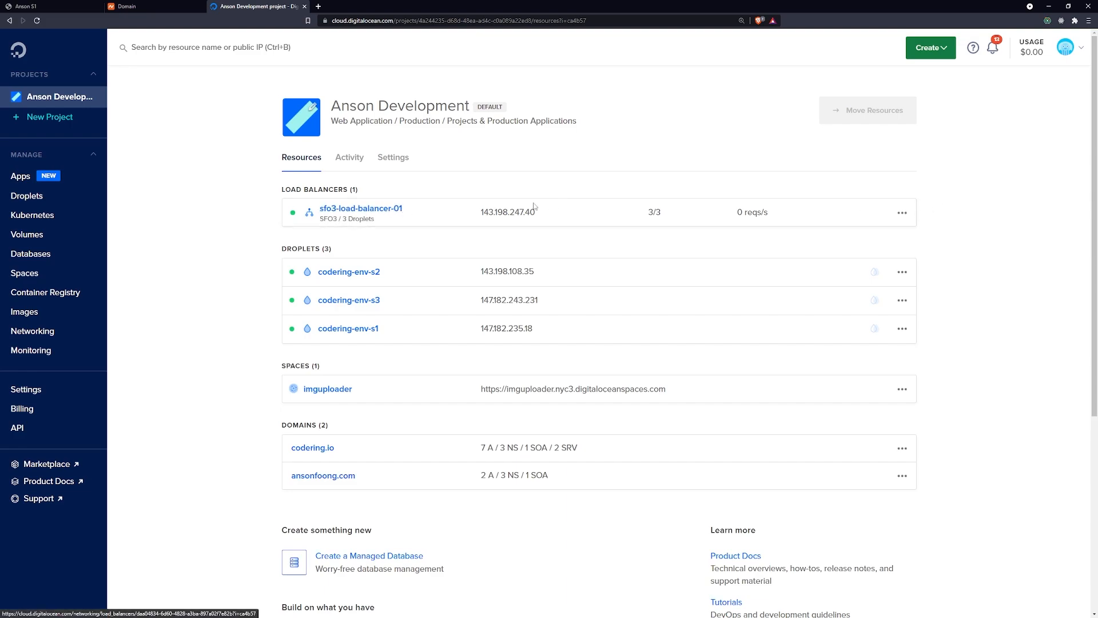
left_click(902, 219)
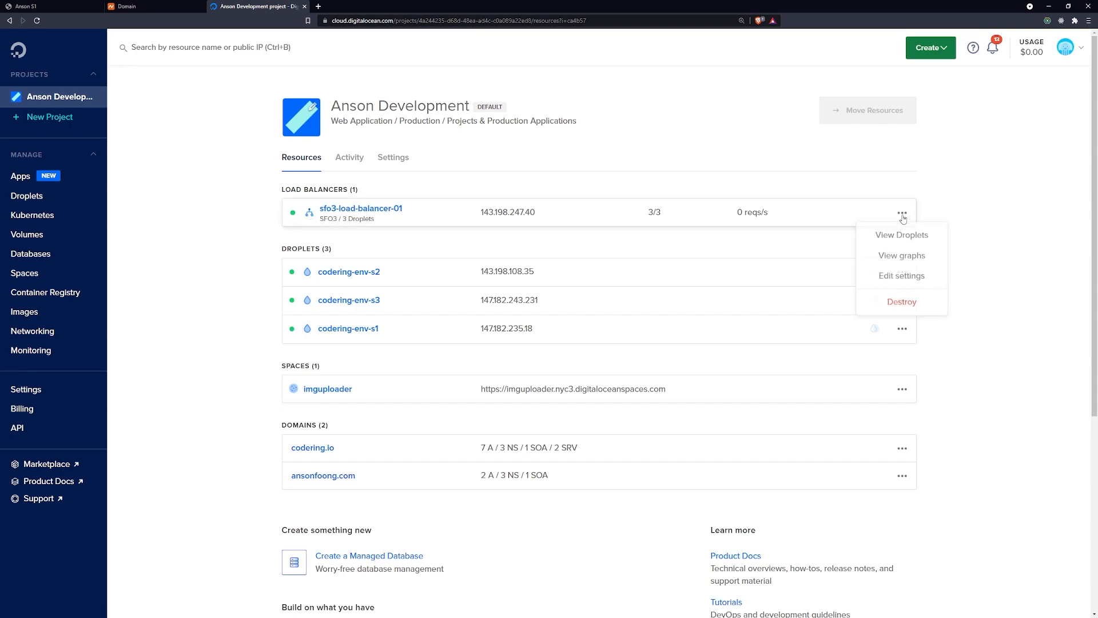
left_click(899, 276)
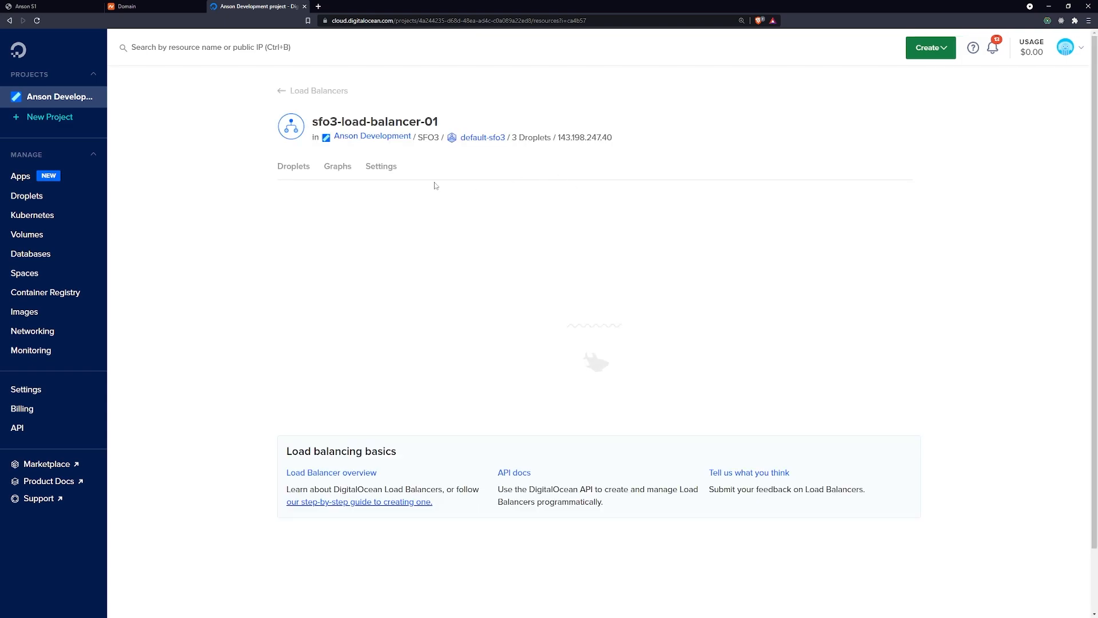
left_click(300, 91)
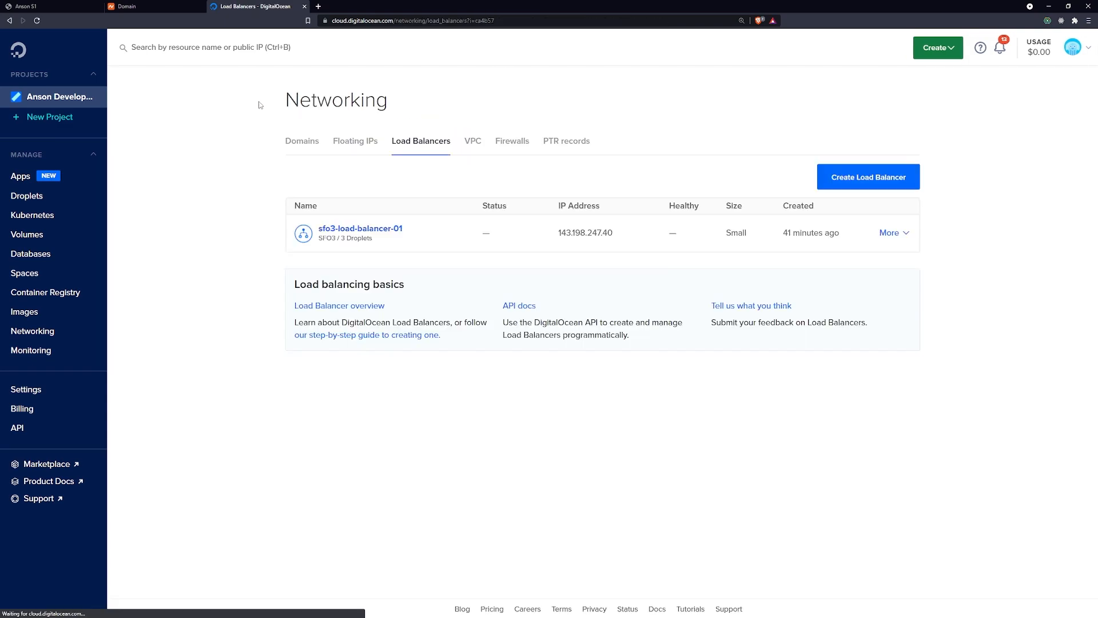
Step: Add the domain ansonfoong.io to the DigitalOcean networking domains
left_click(54, 332)
left_click(303, 143)
left_click(388, 225)
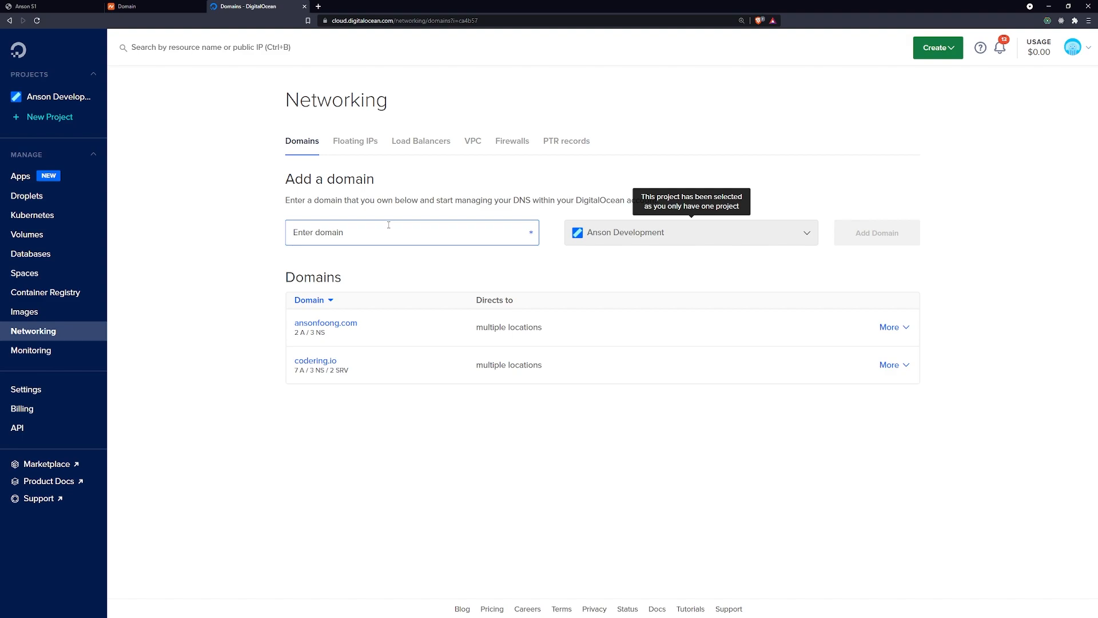
key("ctrl+shift+Tab")
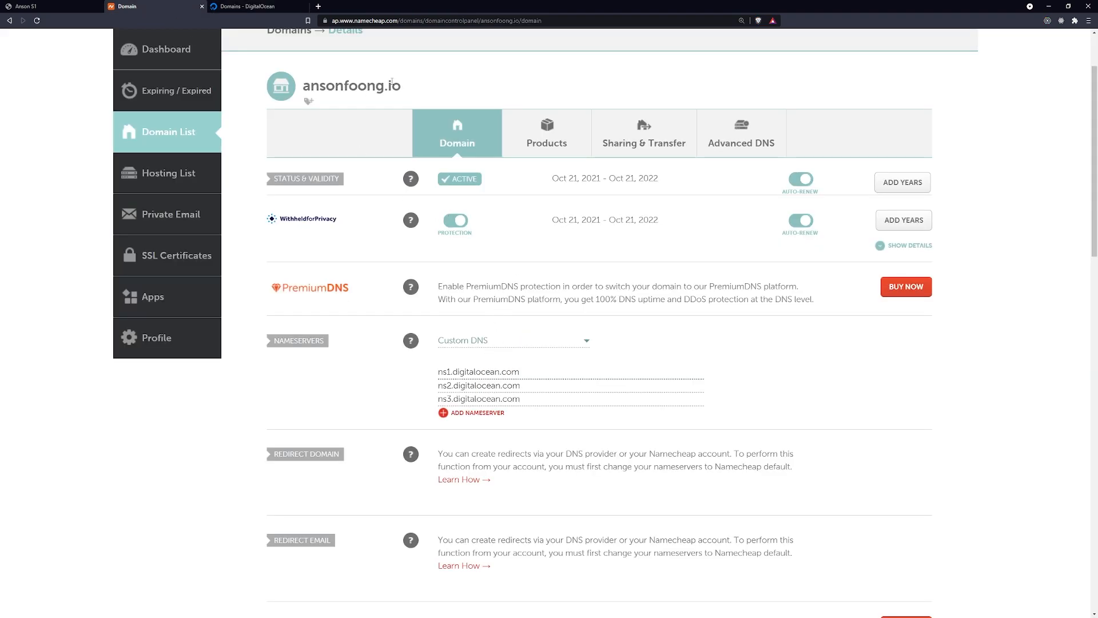
left_click(255, 7)
left_click(366, 223)
type("ansonfoong.io")
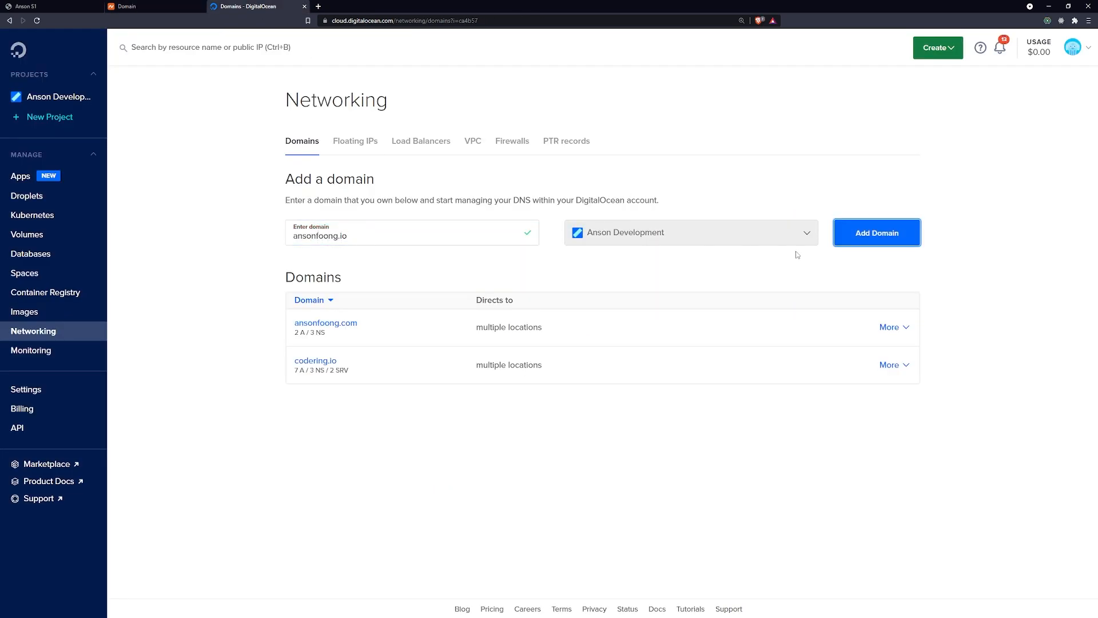
left_click(875, 235)
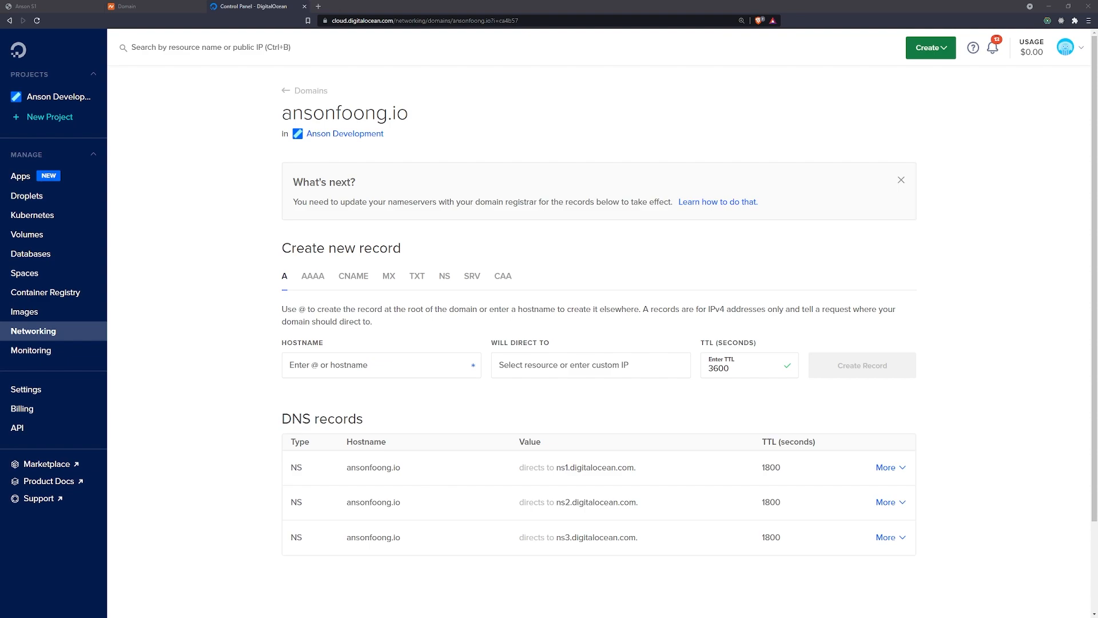
Step: Create an A record for the root hostname @ that directs to sfo3-load-balancer-01 with a TTL of 3600 seconds
left_click(589, 354)
left_click(476, 359)
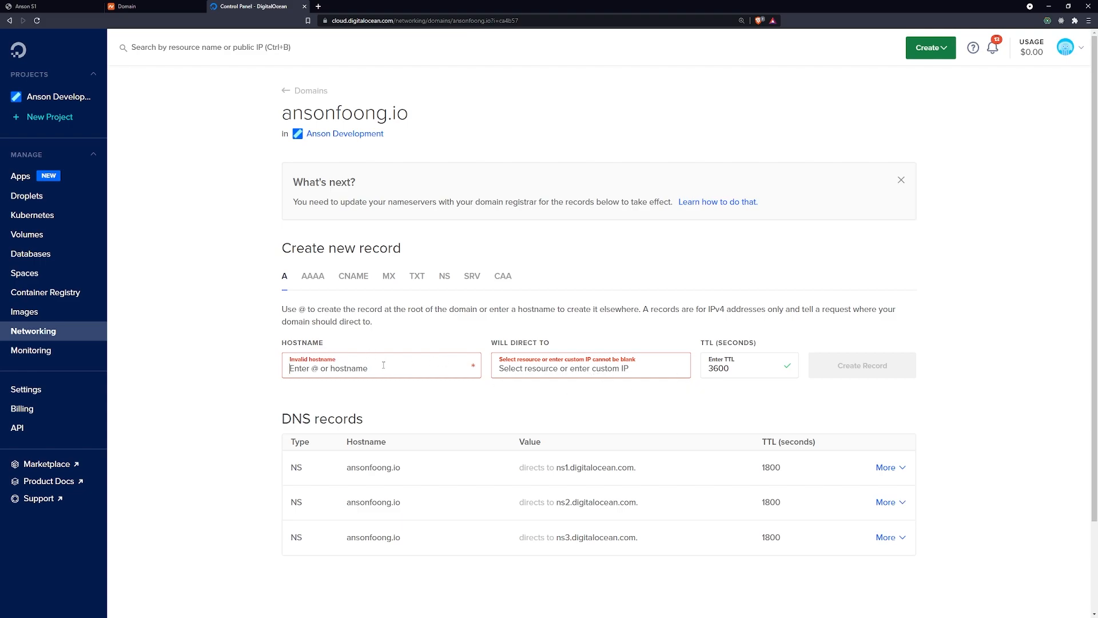
type("@")
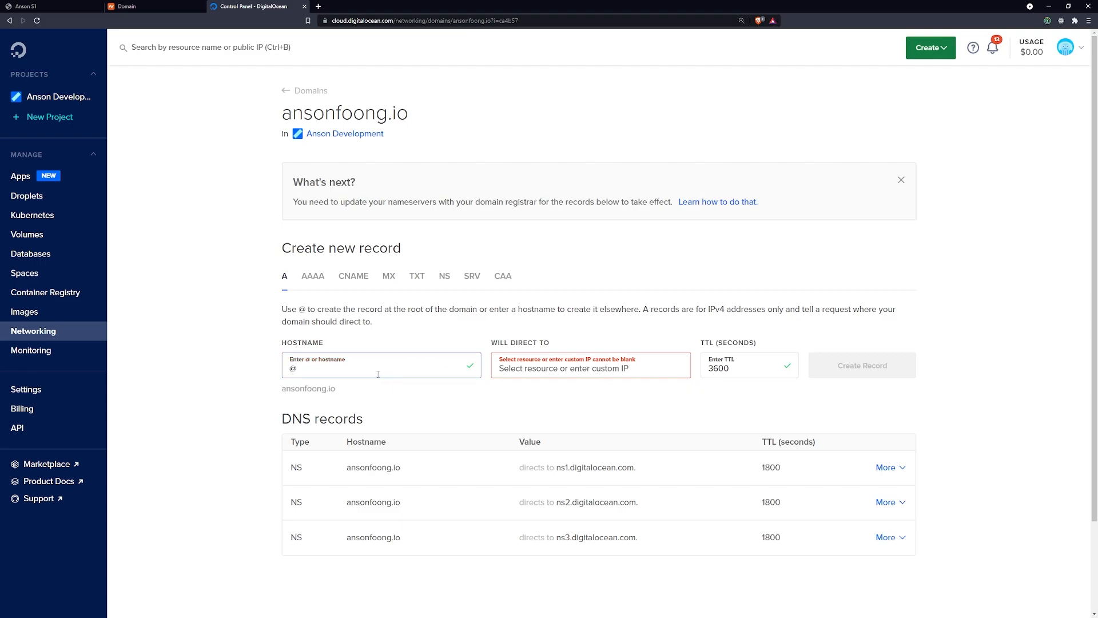
left_click(578, 368)
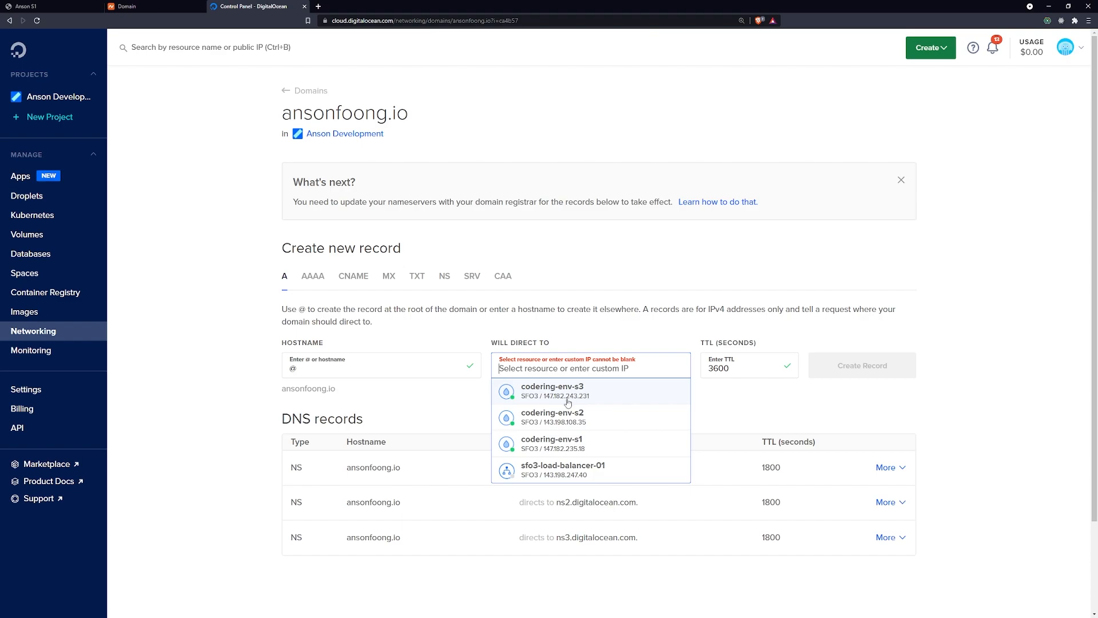
left_click(606, 475)
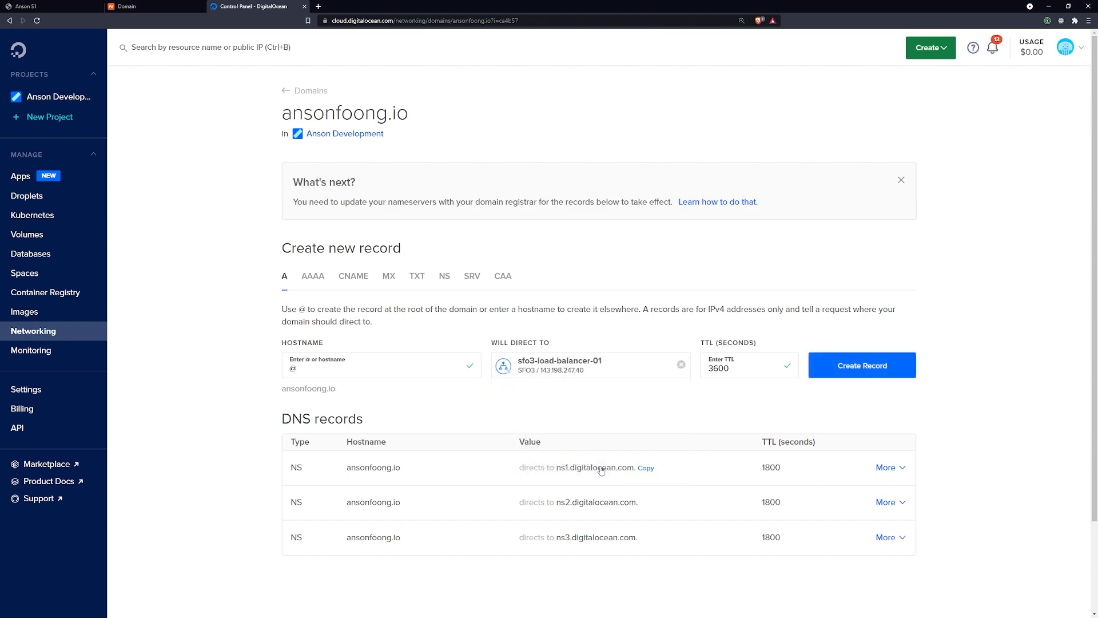
left_click(596, 375)
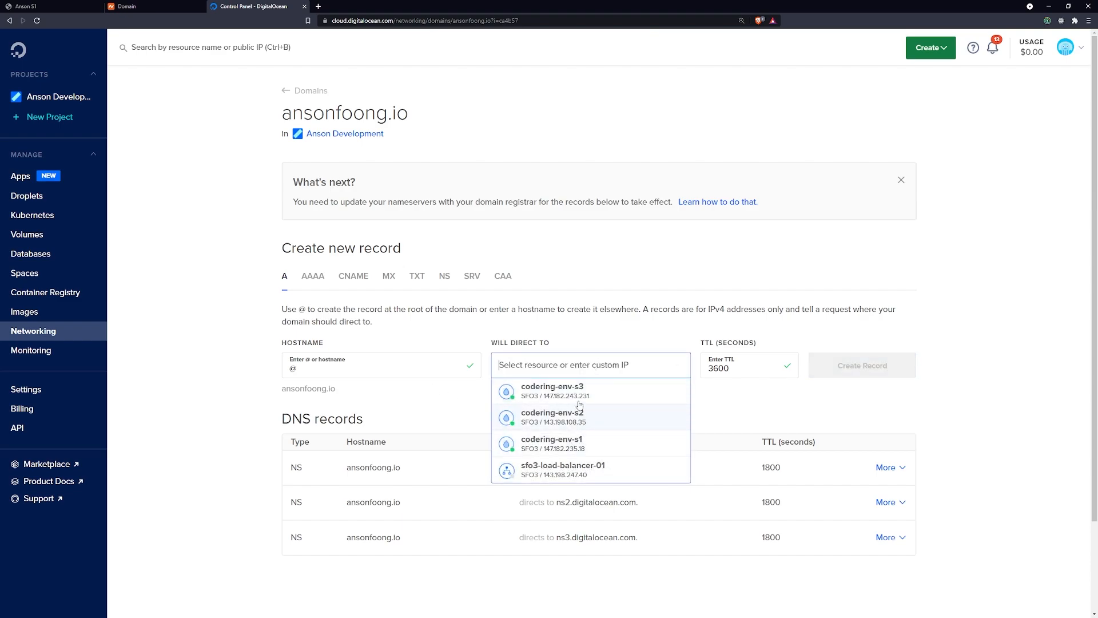
left_click(577, 472)
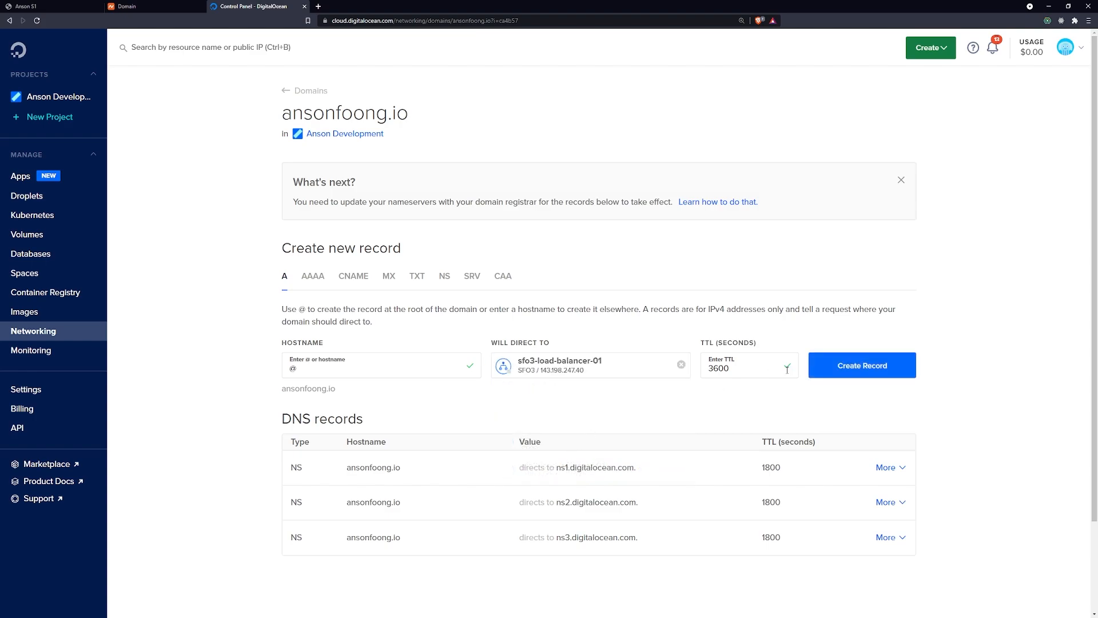
left_click(859, 377)
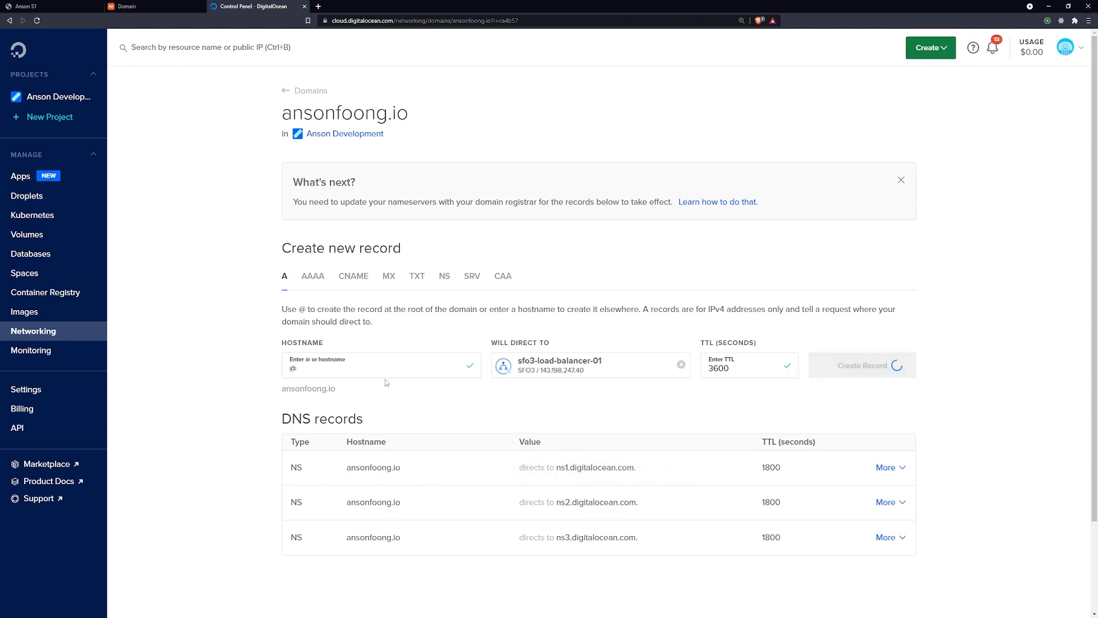
Step: Create an A record for the hostname www that directs to sfo3-load-balancer-01 with a TTL of 3600 seconds
type("www")
left_click(518, 367)
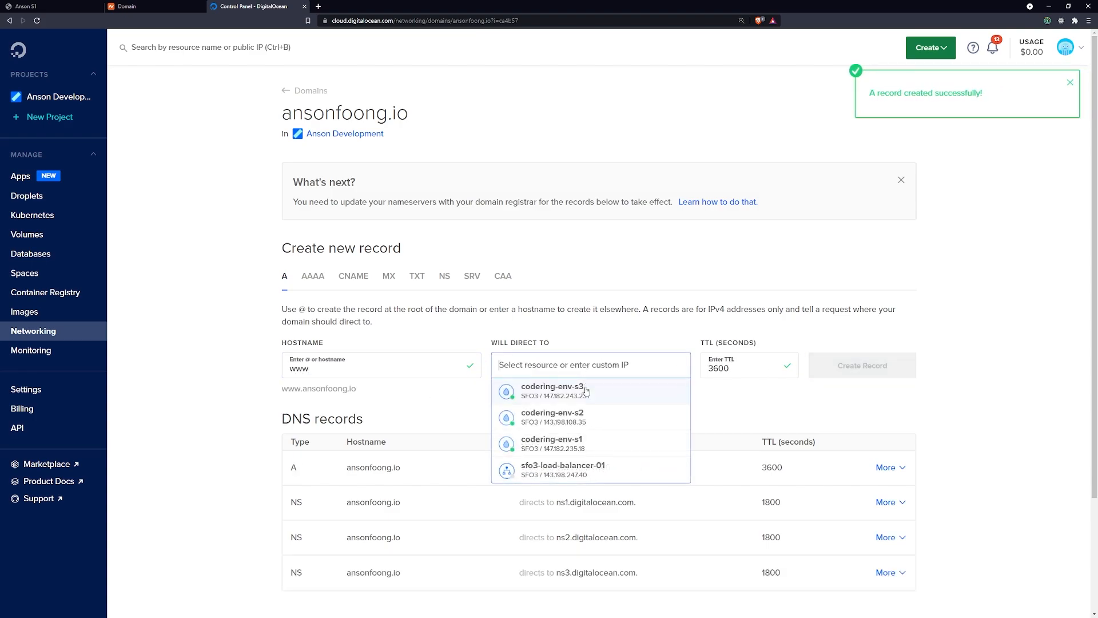
left_click(595, 468)
left_click(863, 366)
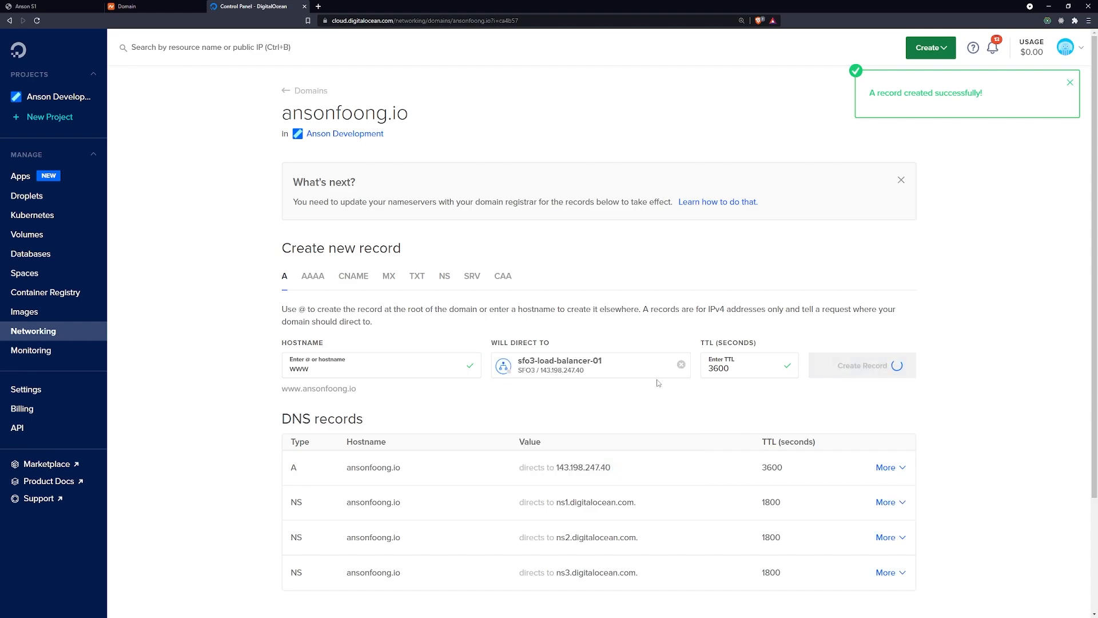
scroll(589, 377, "down", 3)
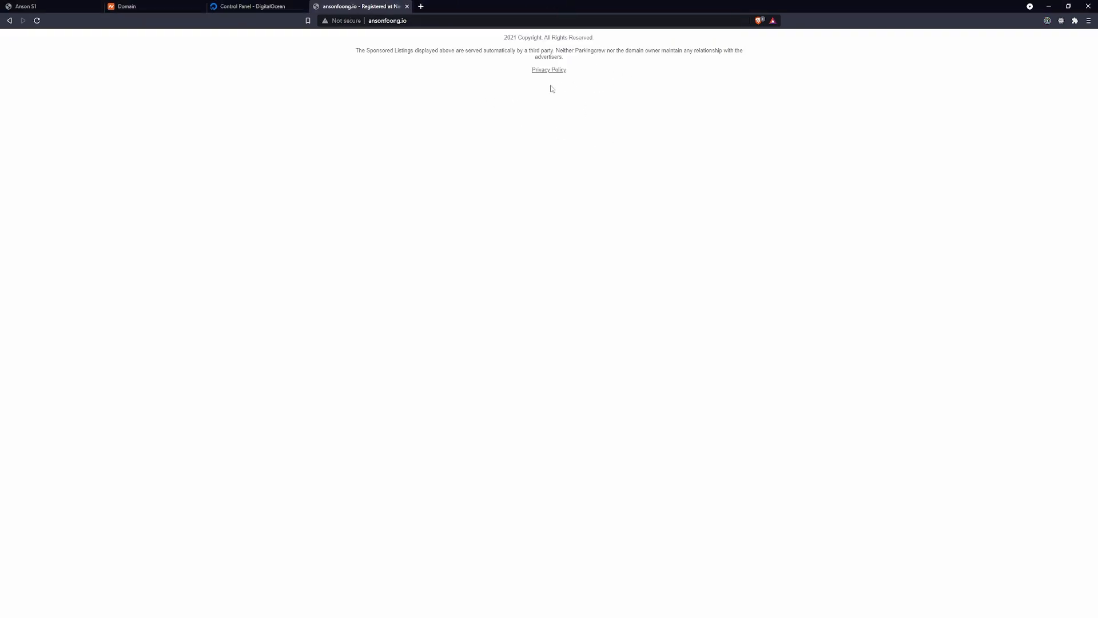
Step: Check the open ansonfoong.io page and the domain's DNS records in DigitalOcean, and return to the Namecheap domain page
left_click(276, 6)
left_click(372, 7)
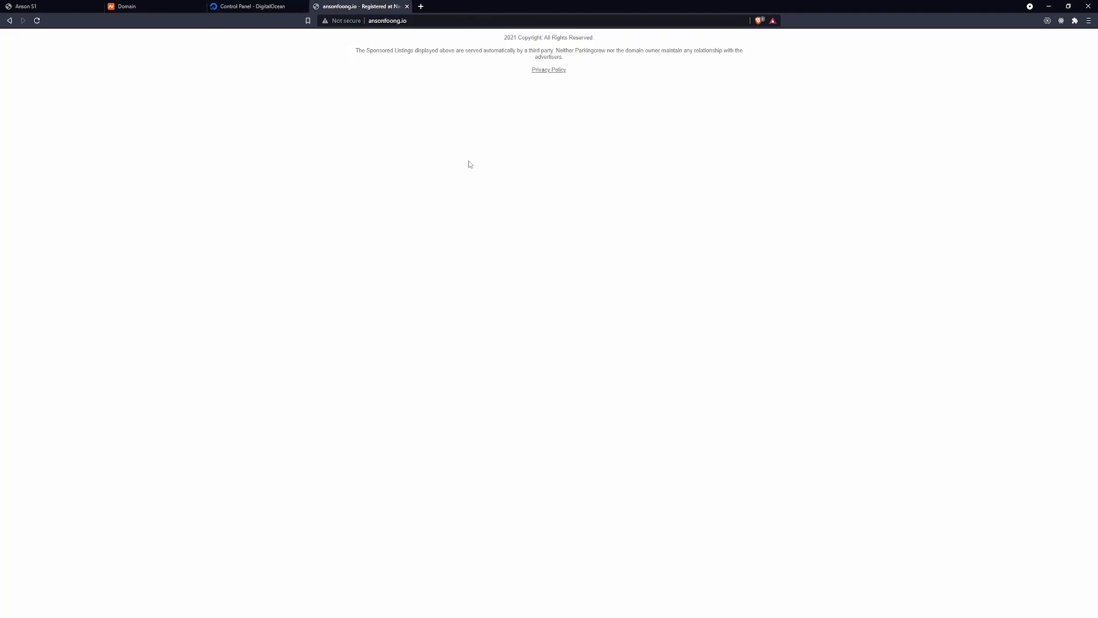
left_click(281, 5)
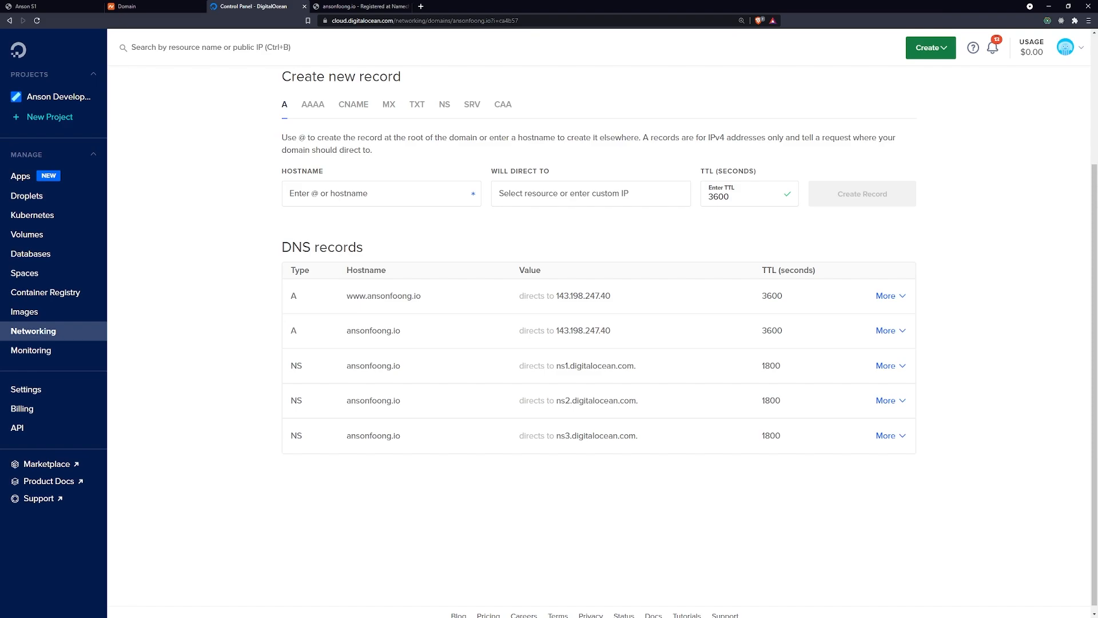
left_click(127, 7)
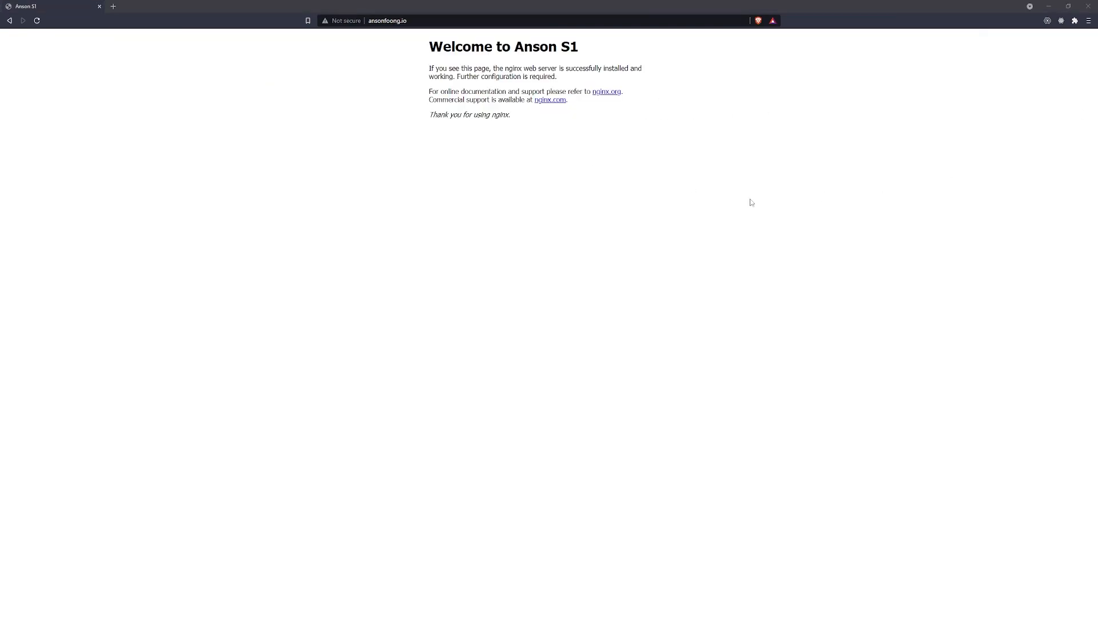
Step: Reload ansonfoong.io several times to check which server behind the load balancer answers
left_click(748, 215)
key("F5")
key("F5")
left_click(460, 23)
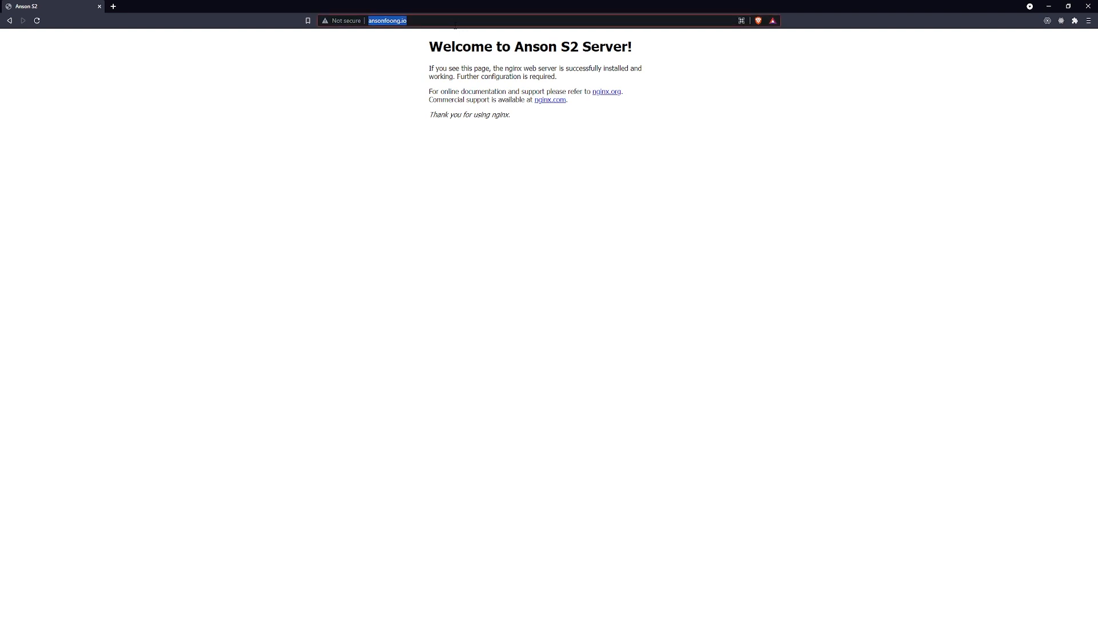
key("Return")
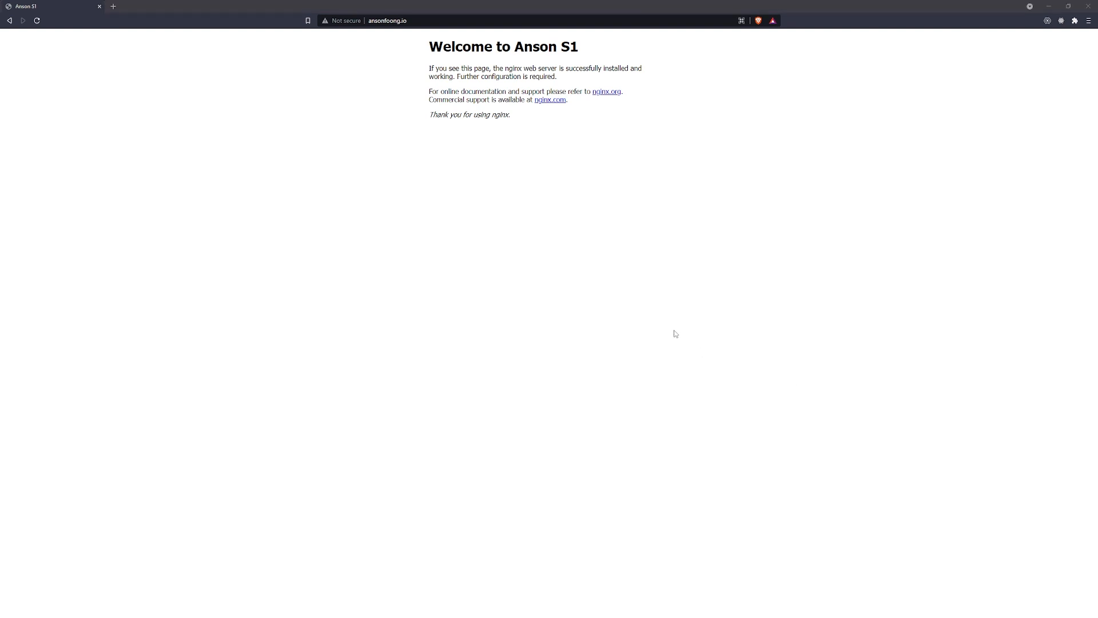
left_click(675, 331)
left_click(743, 259)
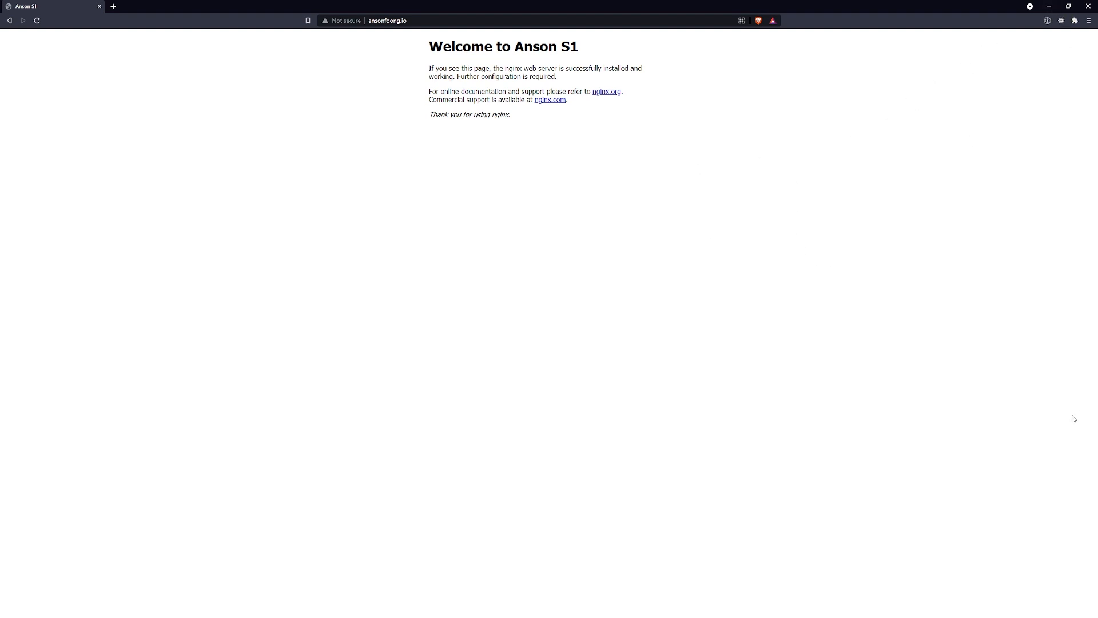
key("alt+Tab")
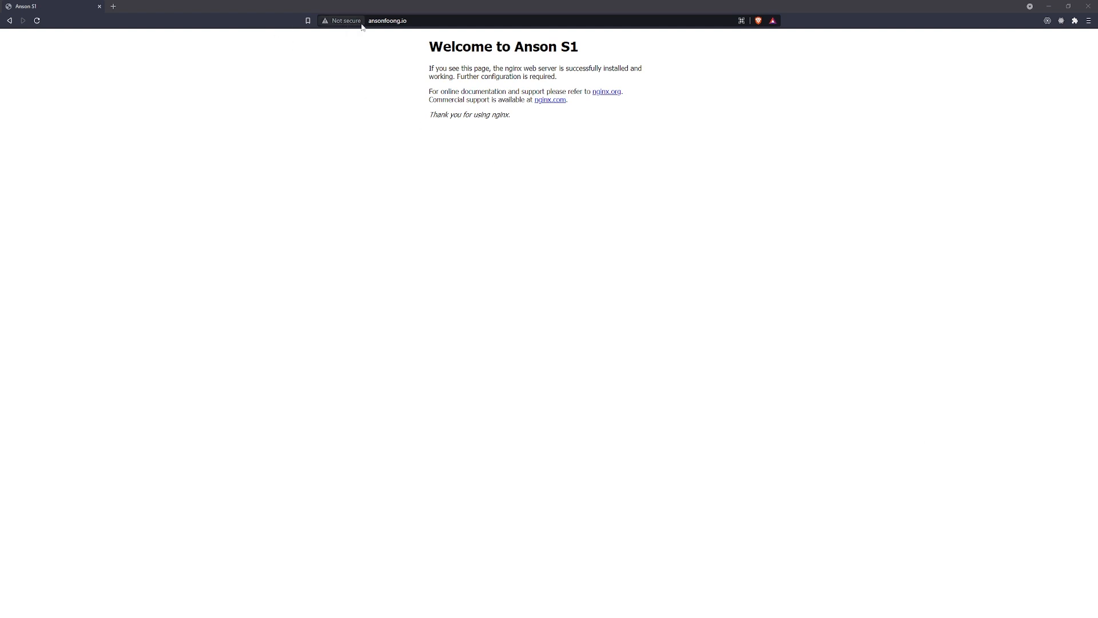
double_click(419, 21)
left_click(431, 22)
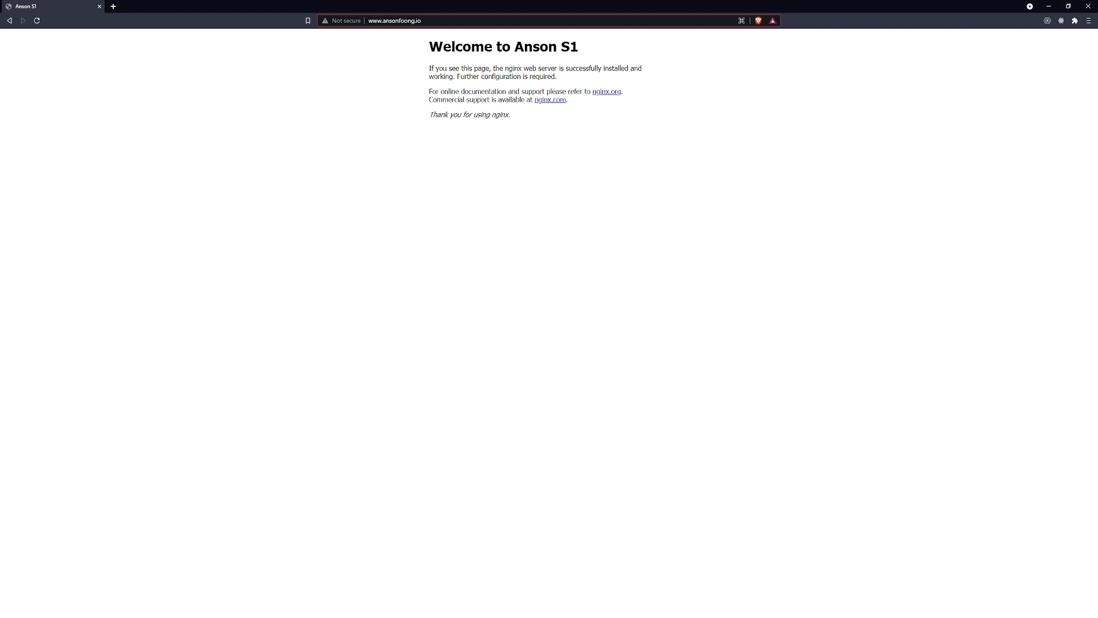
key("alt+Tab")
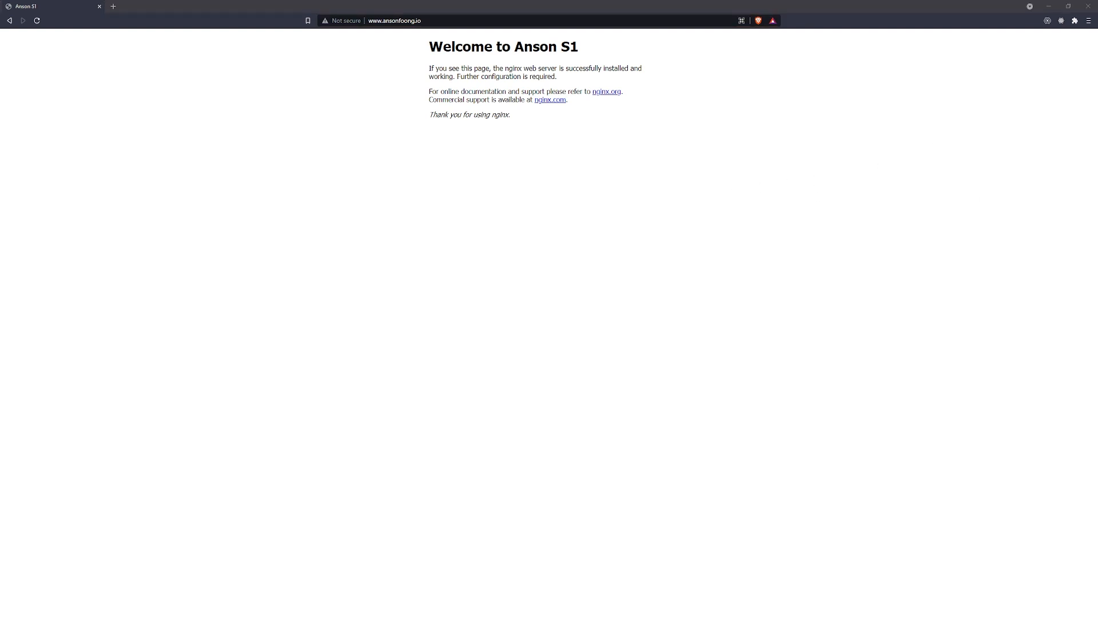